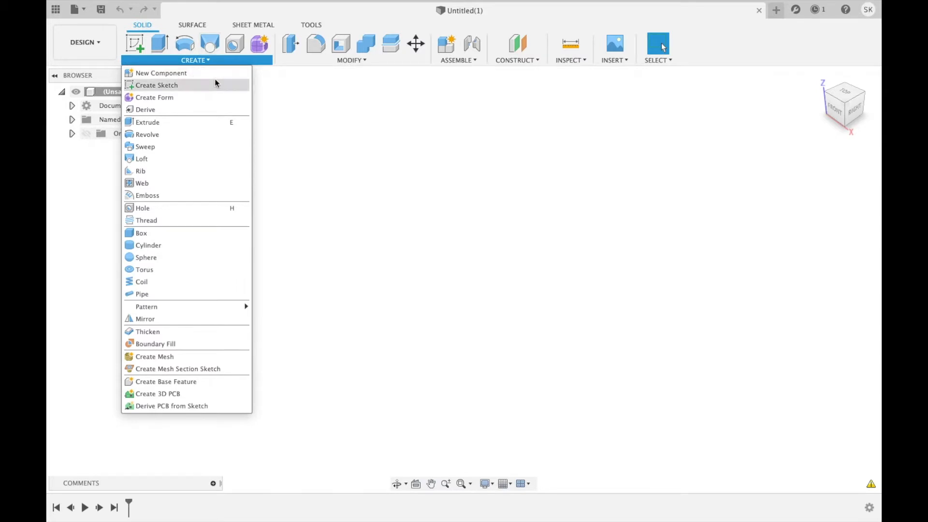
Start a new sketch on the horizontal XY origin plane
left_click(242, 86)
left_click(243, 86)
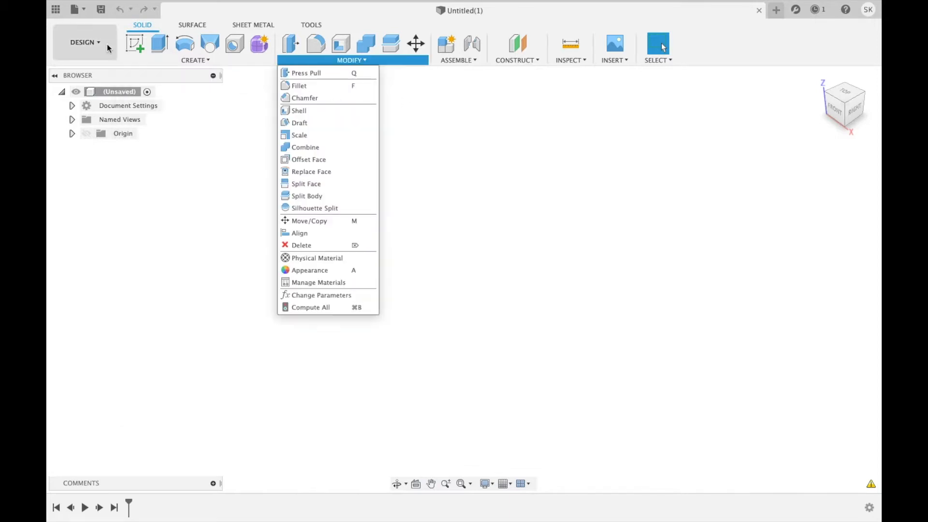
left_click(130, 46)
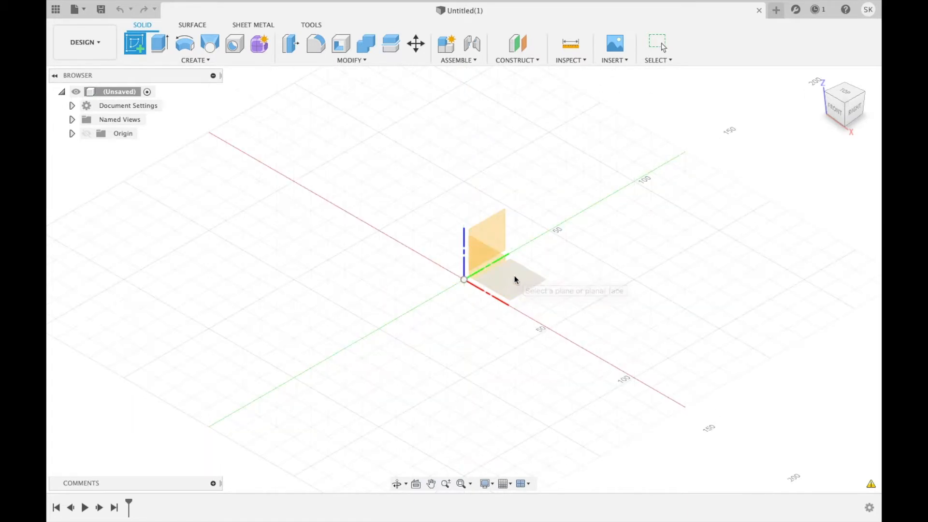
left_click(516, 280)
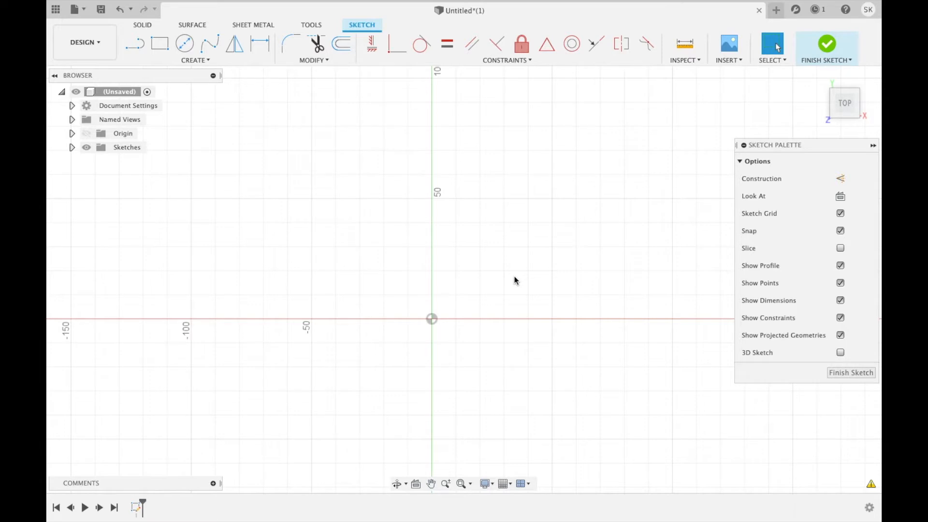
Sketch a 100 mm horizontal line above the origin, crossing the vertical axis
left_click(127, 48)
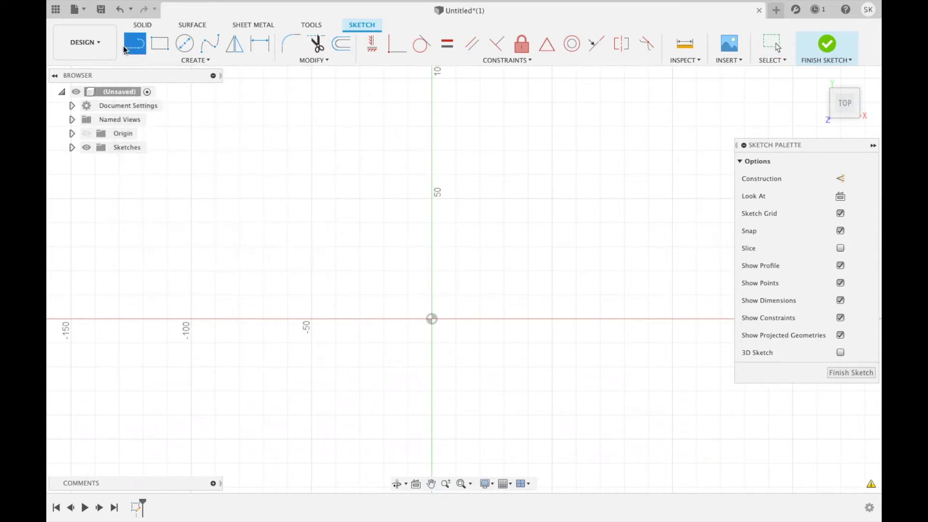
left_click(239, 127)
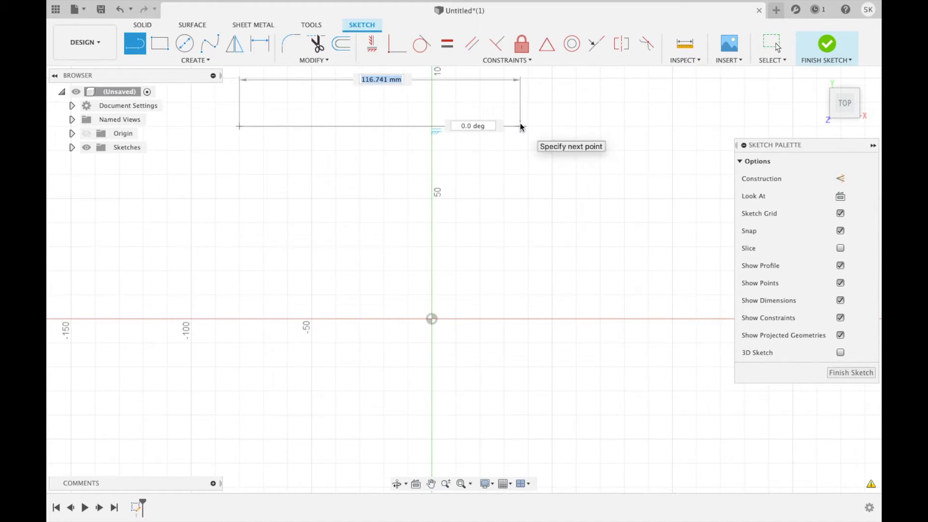
type("100")
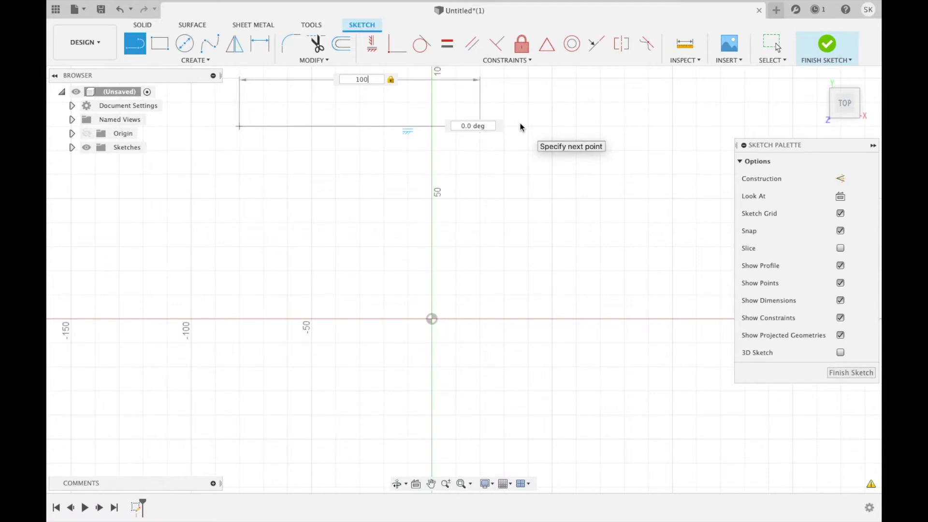
key("Return")
key("Escape")
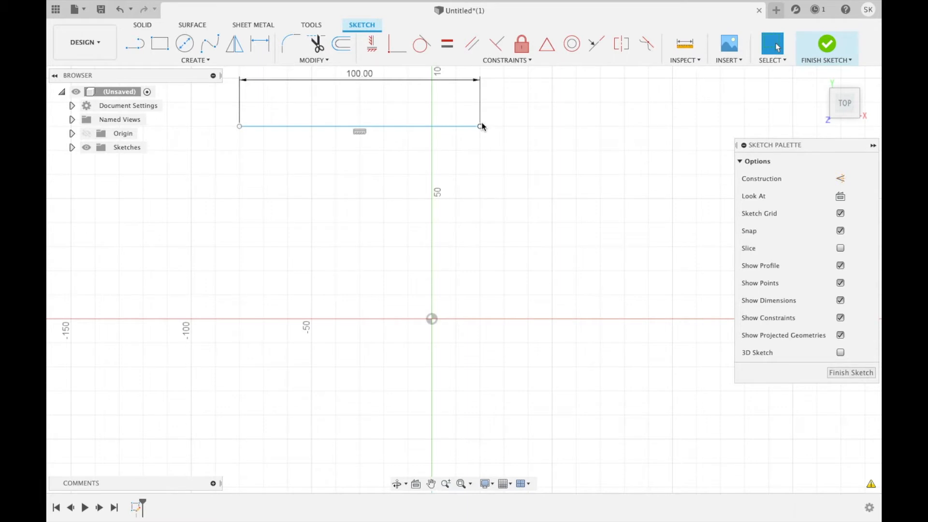
Add a large tangent arc from the line's right end and close the profile with a straight line to the line's left end
left_click(135, 44)
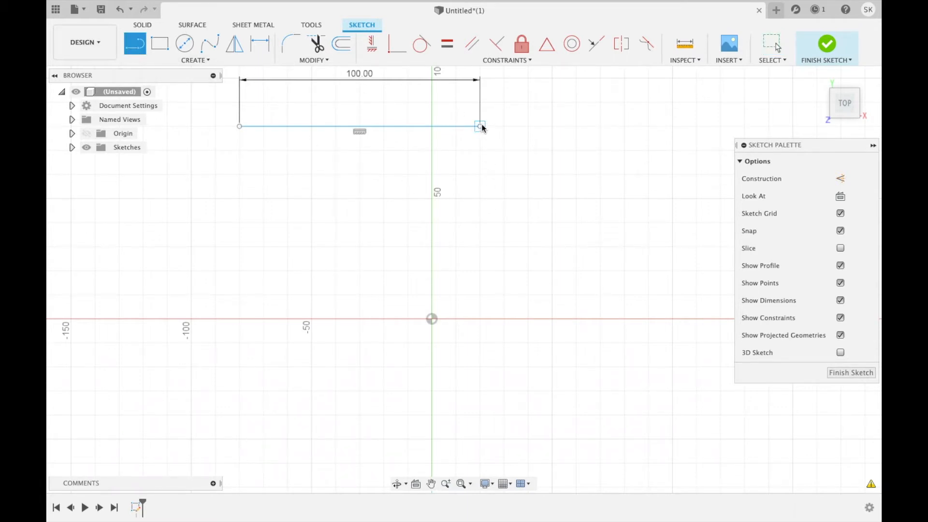
left_click_drag(480, 126, 334, 286)
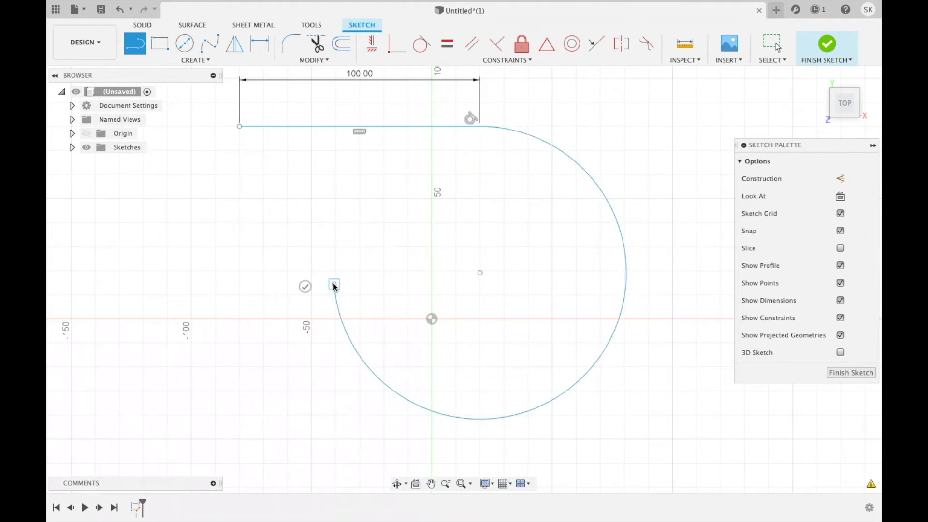
left_click(242, 132)
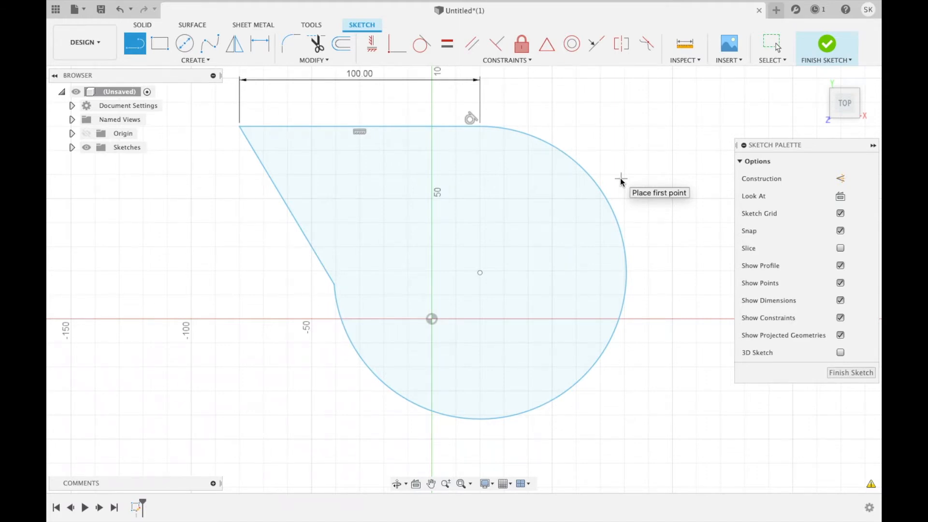
Sketch two connected lines forming a small spike outside the arc's upper right, the second about 10.6 mm long and ending at the arc
scroll(613, 174, "up", 5)
scroll(608, 169, "up", 1)
left_click(275, 195)
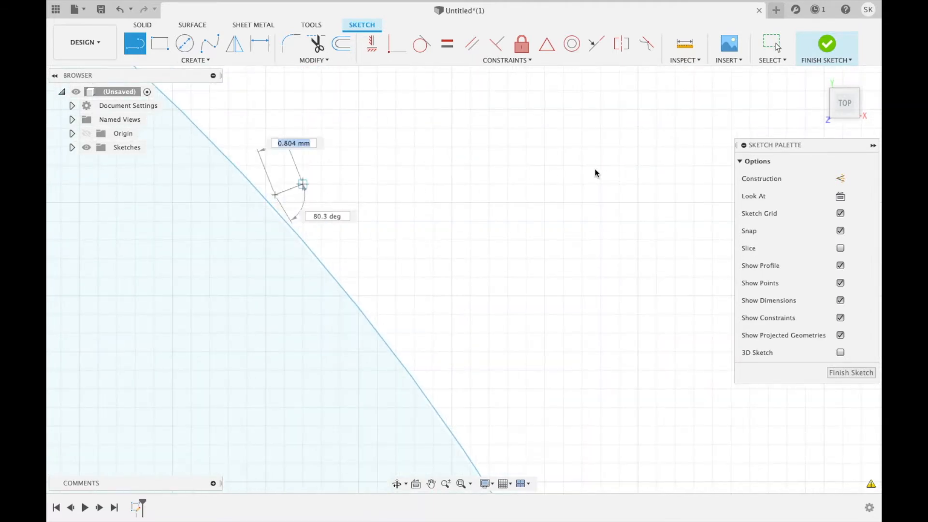
left_click(694, 129)
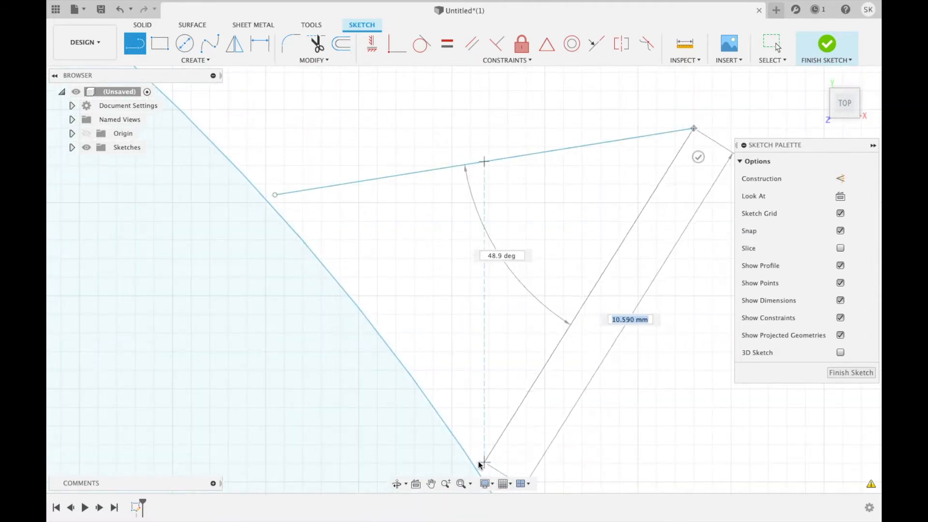
left_click(479, 464)
scroll(472, 461, "down", 3)
scroll(461, 438, "down", 5)
scroll(448, 317, "down", 1)
middle_click_drag(447, 318, 481, 239)
scroll(473, 397, "down", 3)
scroll(447, 361, "down", 4)
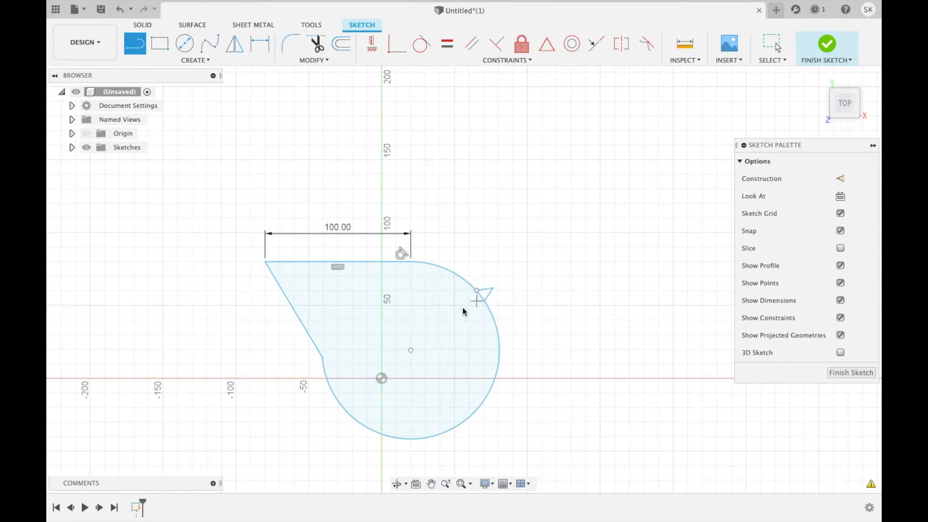
Close the small spike against the arc with a short line about 1.2 mm long, in line with its upper edge, and end the Line command
scroll(469, 307, "up", 10)
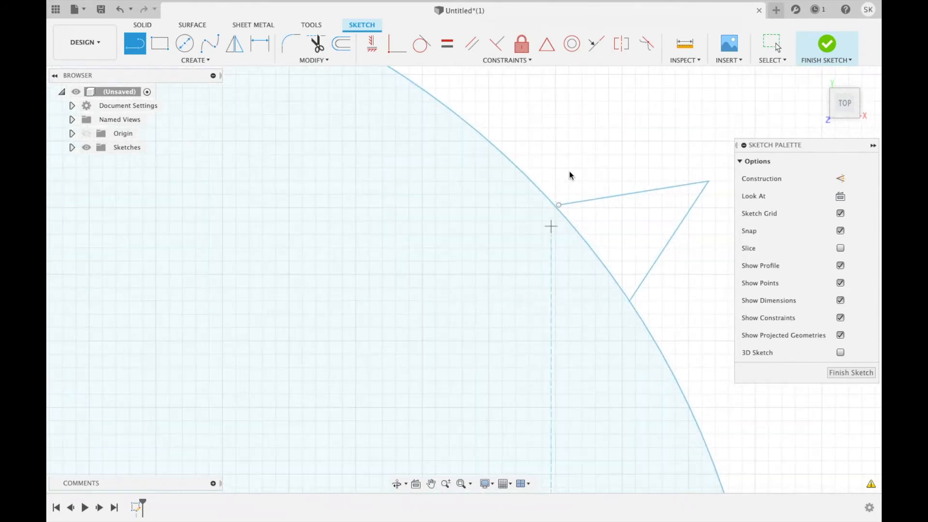
left_click(558, 205)
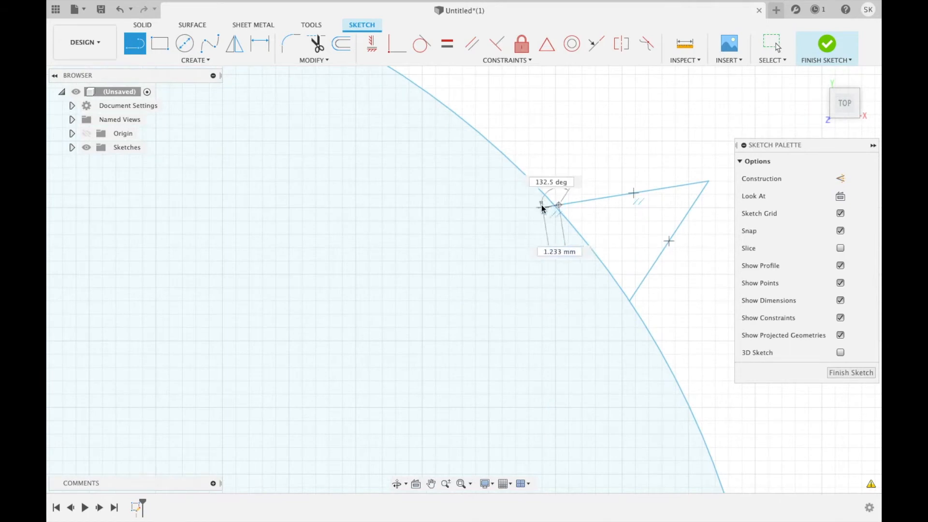
scroll(476, 430, "down", 4)
scroll(481, 331, "down", 2)
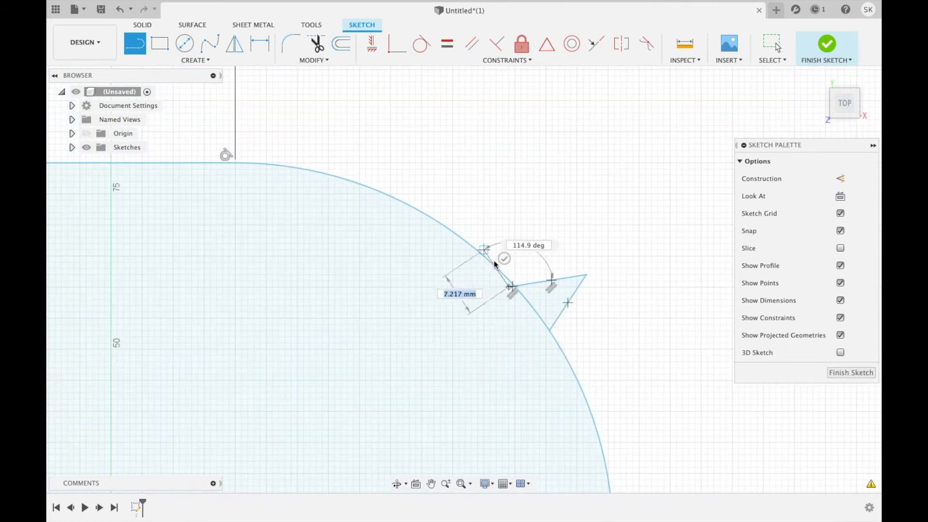
left_click(503, 258)
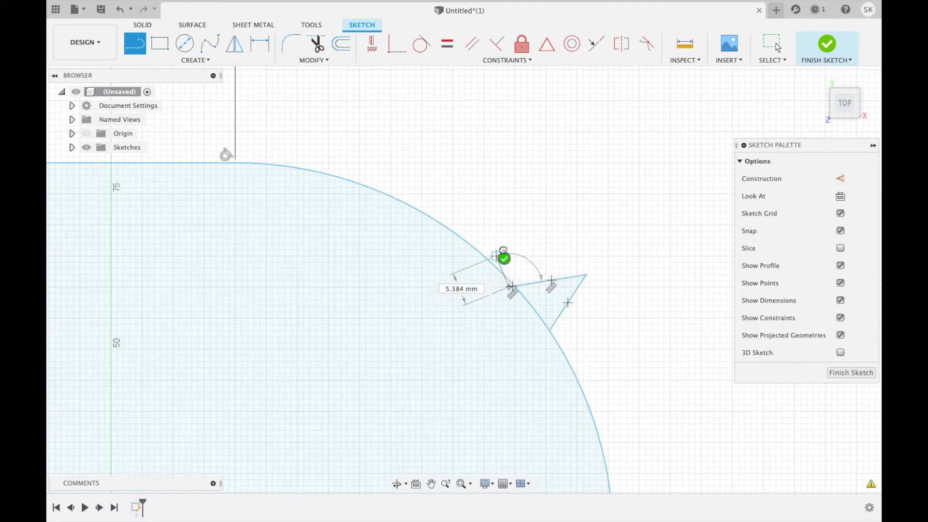
middle_click_drag(502, 189, 502, 189, "shift")
right_click(502, 190)
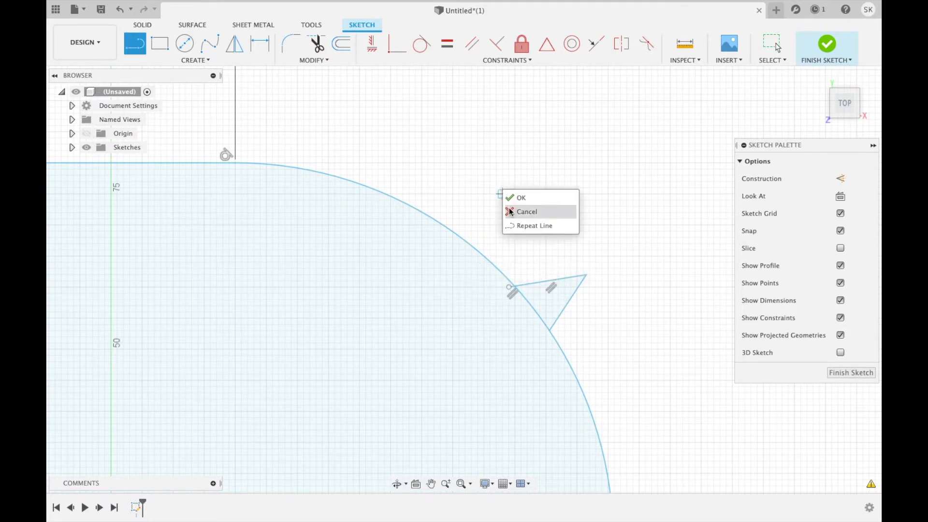
left_click(511, 212)
Select the whole sketch with a selection window and clear the selection again
scroll(453, 379, "down", 6)
mouse_move(422, 292)
middle_mouse_down()
mouse_move(466, 150)
mouse_move(462, 173)
middle_mouse_up()
scroll(422, 284, "down", 1)
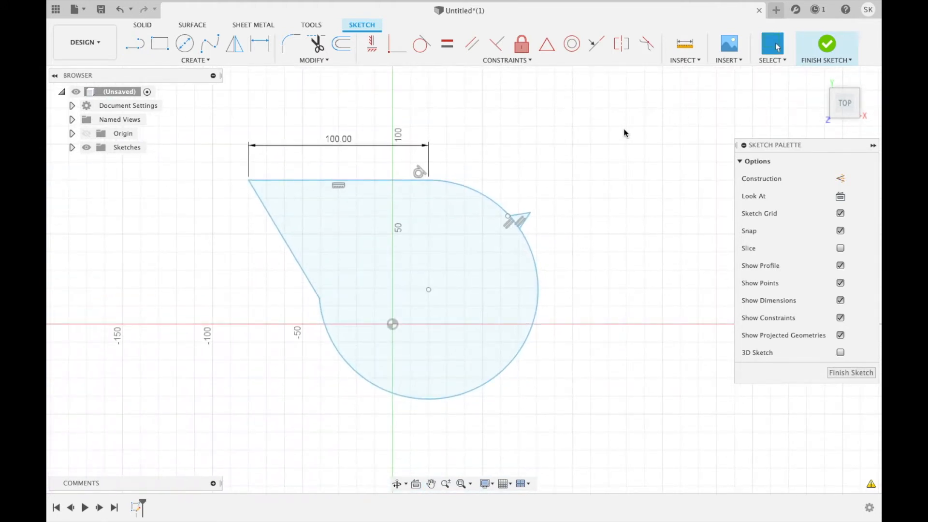
mouse_move(624, 129)
left_mouse_down()
mouse_move(518, 269)
mouse_move(283, 373)
mouse_move(203, 425)
mouse_move(211, 421)
left_mouse_up()
mouse_move(624, 130)
left_mouse_down()
mouse_move(556, 141)
mouse_move(588, 128)
mouse_move(483, 321)
mouse_move(323, 406)
mouse_move(249, 431)
left_mouse_up()
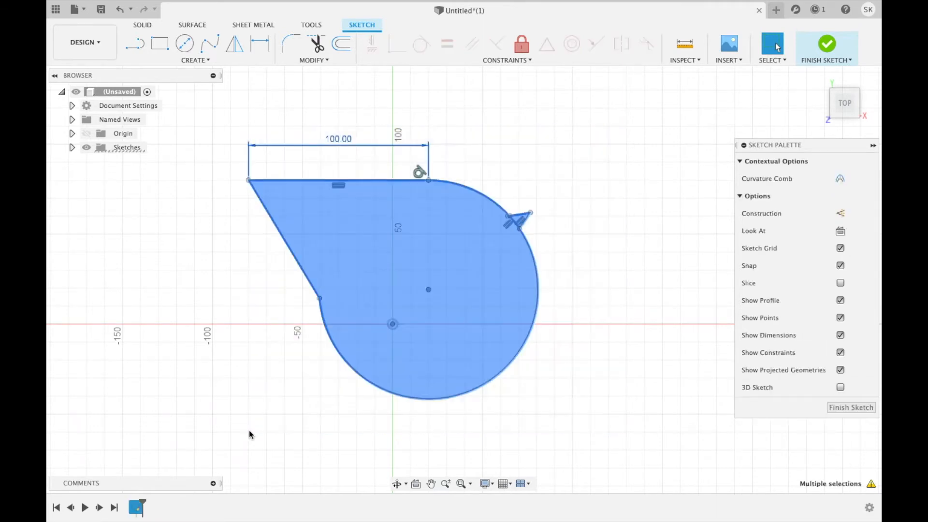
left_click(265, 391)
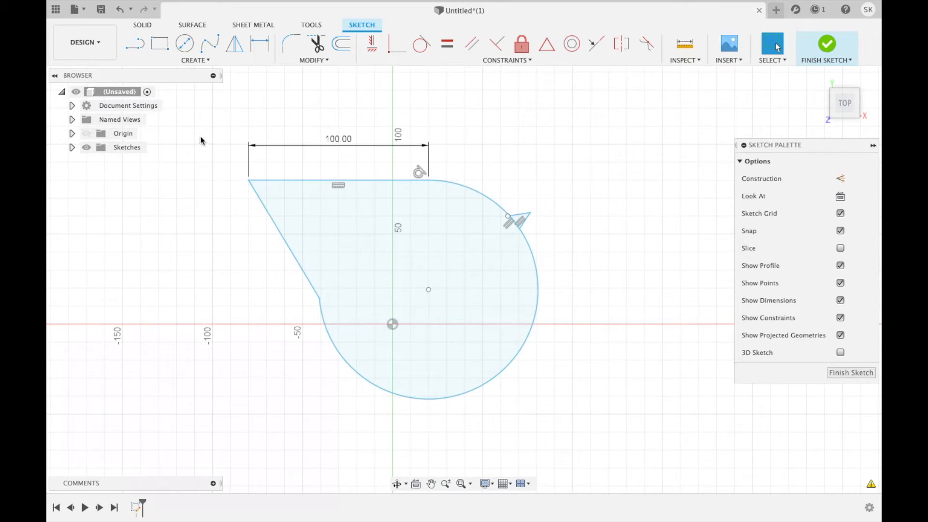
Delete the slanted closing line and all the remaining sketch geometry
mouse_move(201, 138)
left_mouse_down()
mouse_move(253, 268)
mouse_move(294, 331)
mouse_move(338, 337)
mouse_move(342, 324)
left_mouse_up()
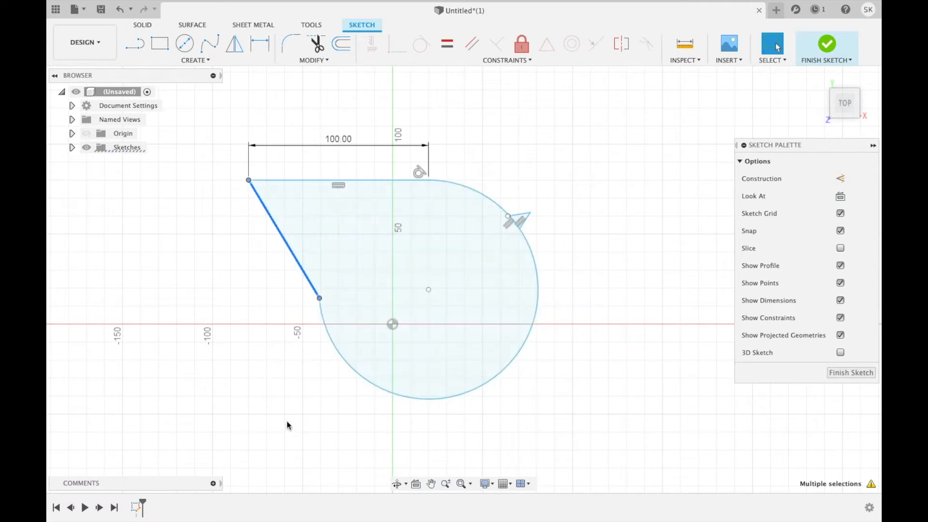
left_click_drag(222, 144, 345, 358)
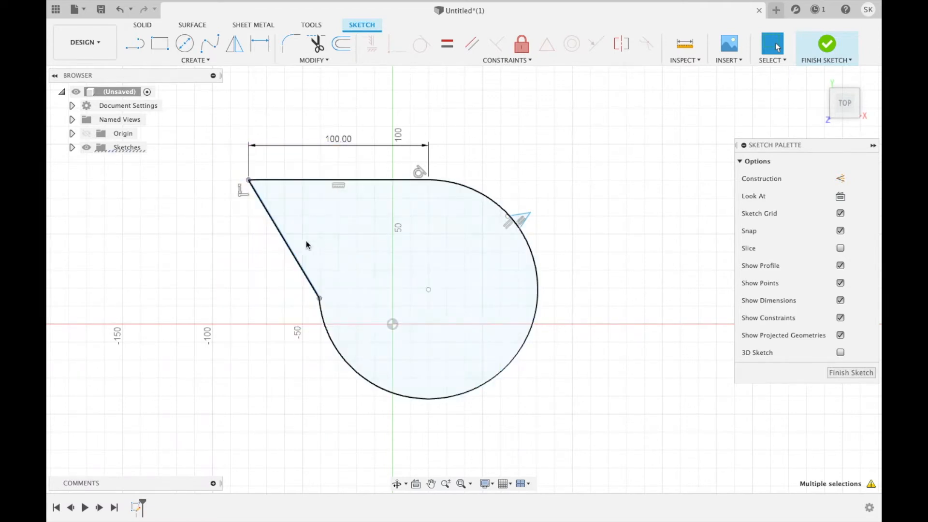
key("Delete")
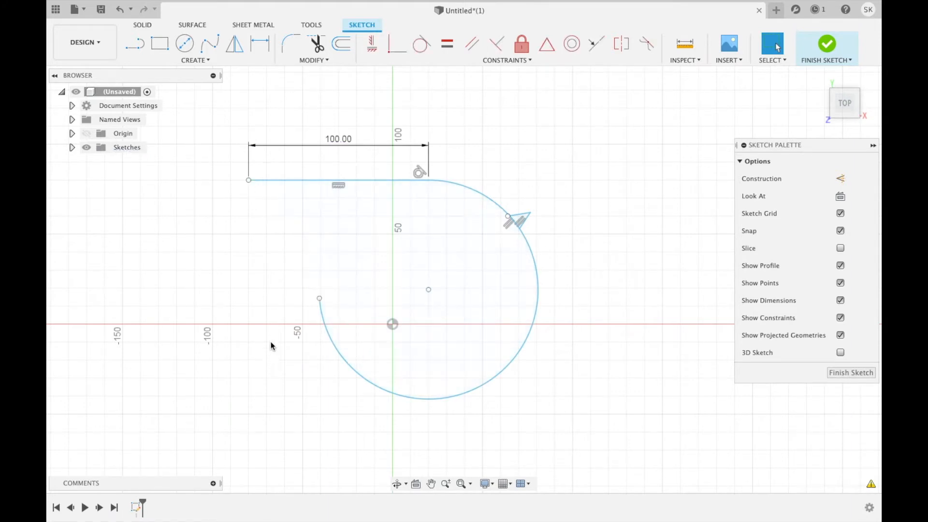
left_click_drag(621, 174, 144, 402)
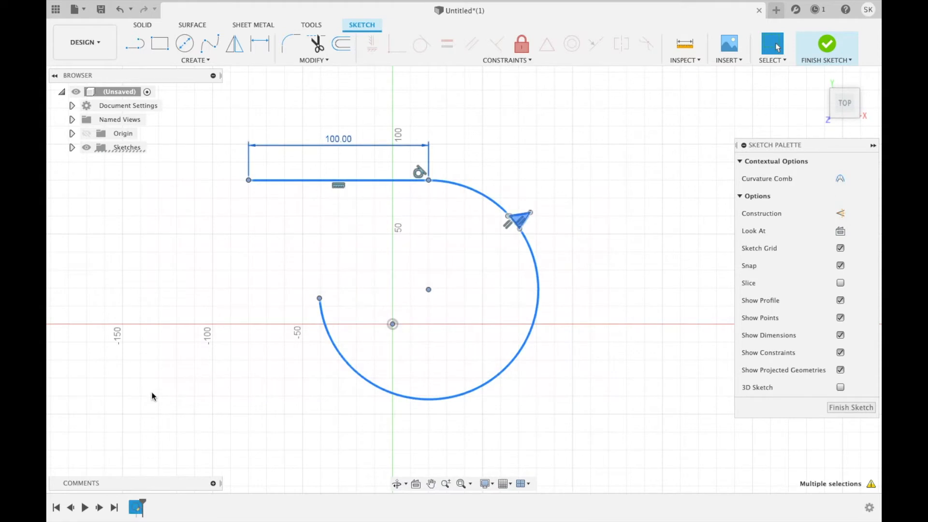
key("Delete")
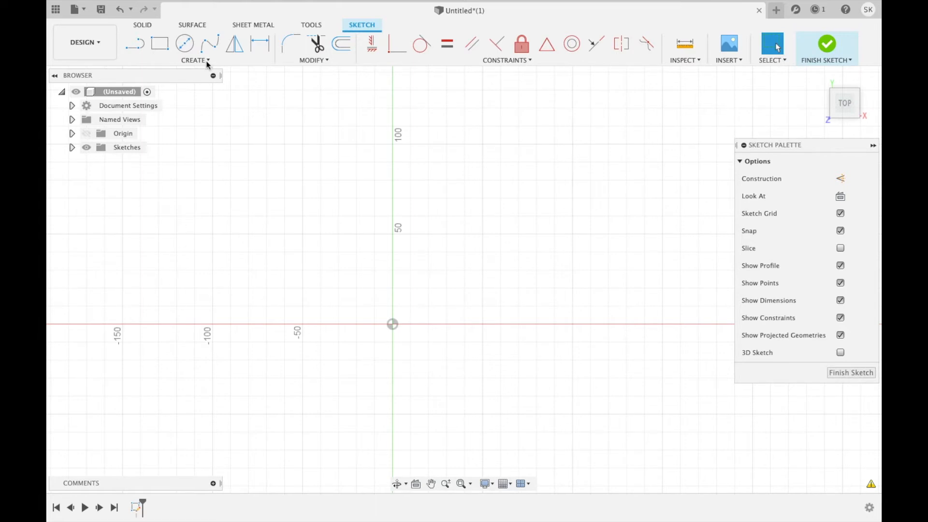
Sketch a two-point rectangle about 115 by 50 mm above the horizontal axis, crossing the vertical axis
left_click(159, 46)
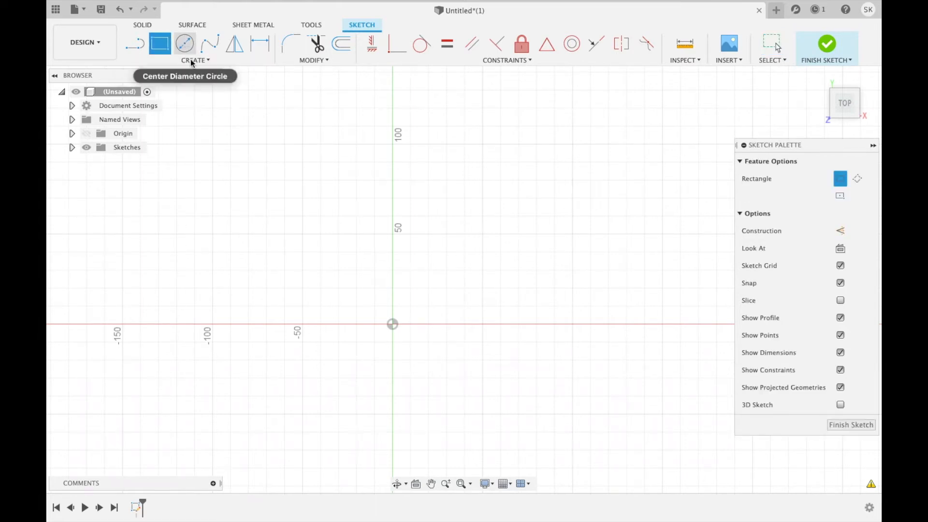
left_click(212, 145)
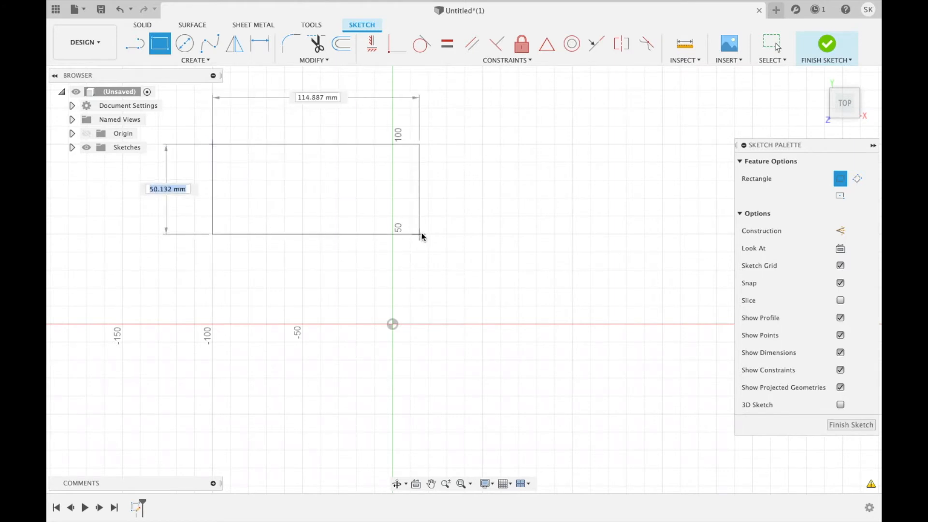
left_click(423, 233)
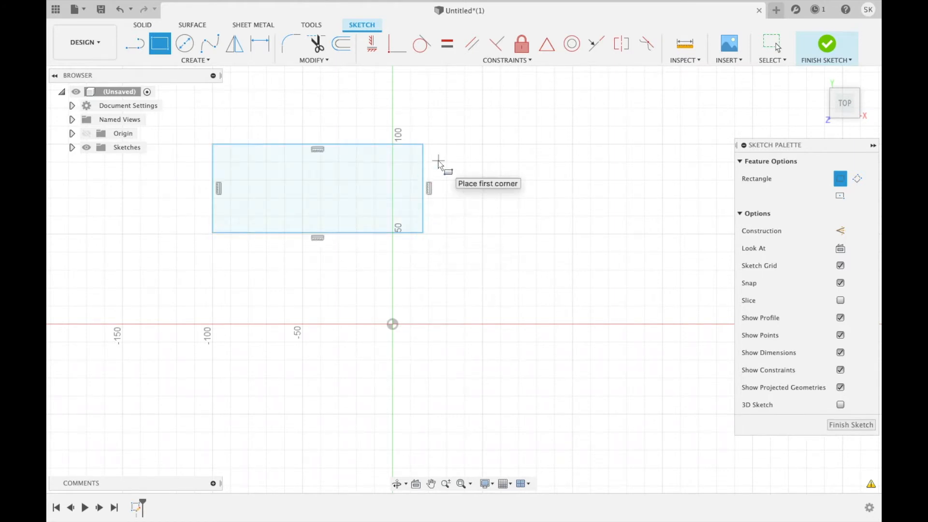
Sketch a 160 mm diameter circle centred on the rectangle's lower right corner
left_click(184, 44)
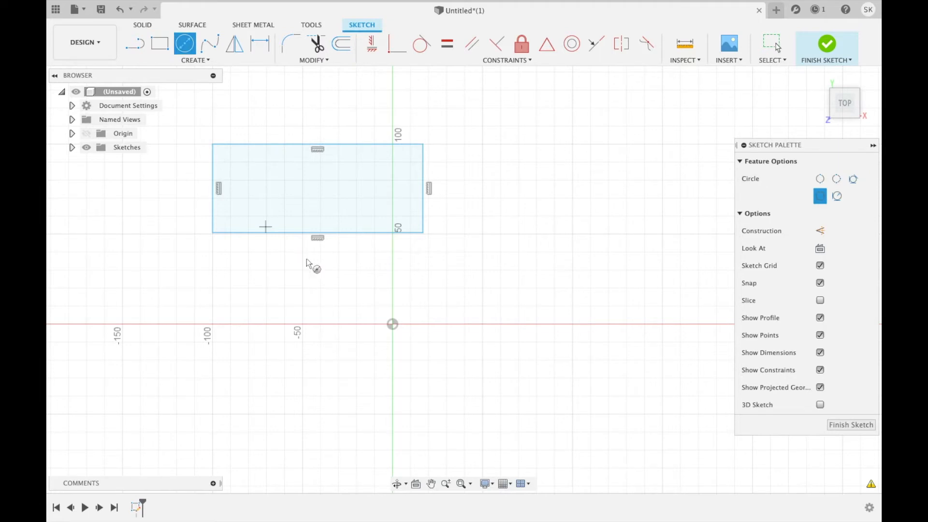
left_click(423, 233)
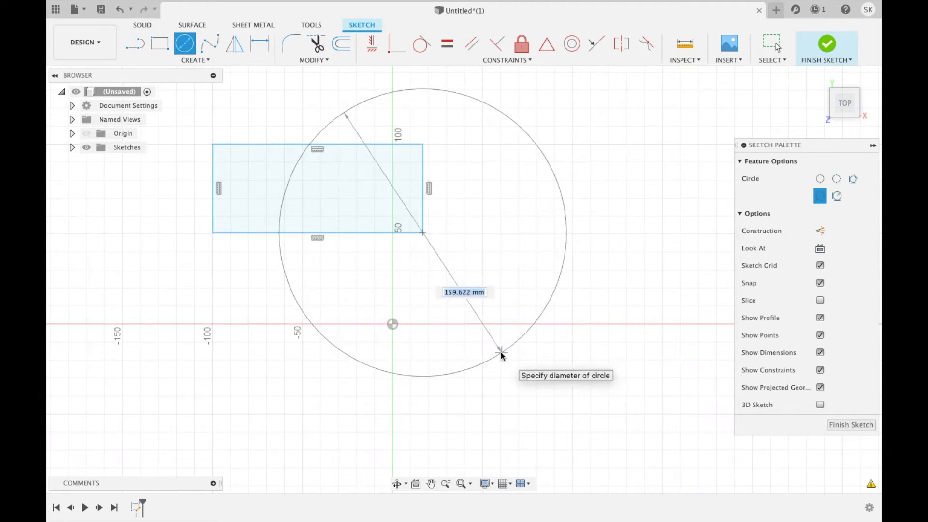
type("160")
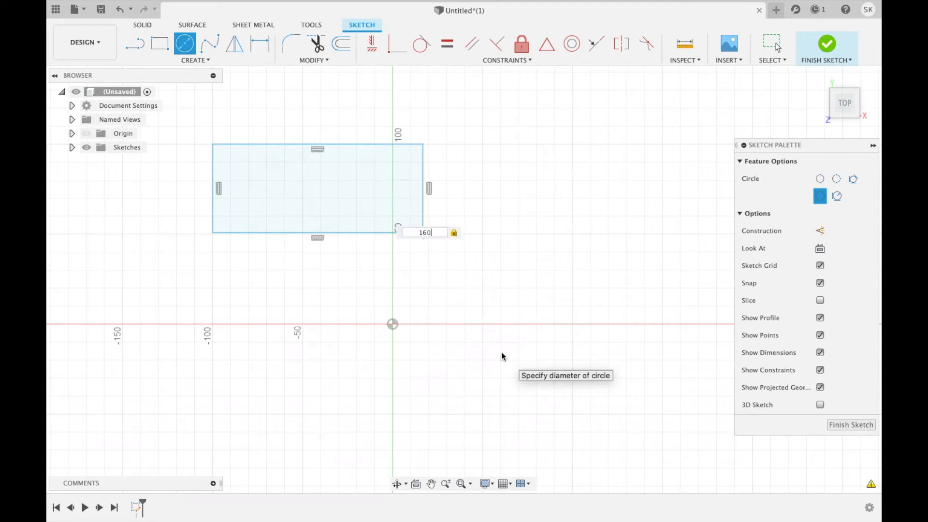
key("Return")
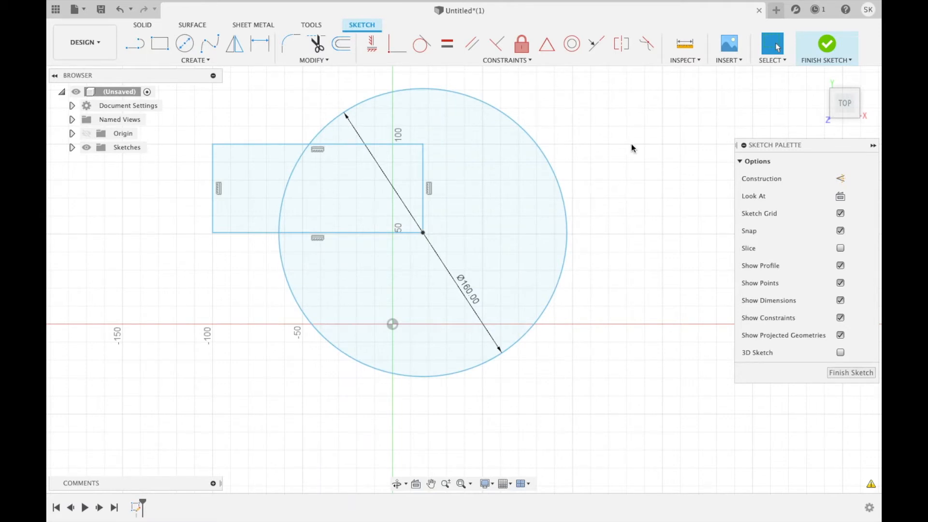
Delete the circle and the rectangle to empty the sketch
left_click_drag(626, 102, 213, 371)
key("Delete")
mouse_move(234, 152)
left_mouse_down()
mouse_move(152, 218)
mouse_move(154, 236)
left_mouse_up()
key("Delete")
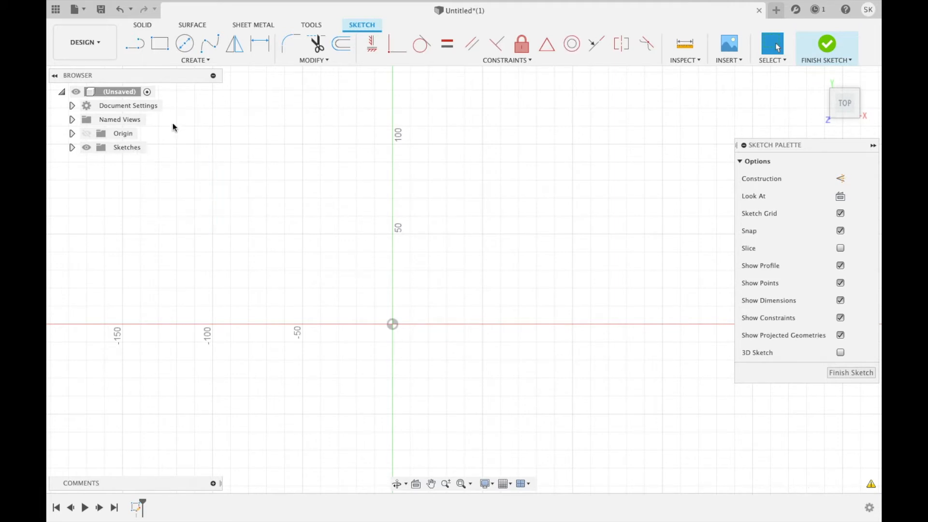
Sketch a closed fit point spline through five points, starting at about X -100, Y 50 mm and dipping just below the origin
left_click(209, 44)
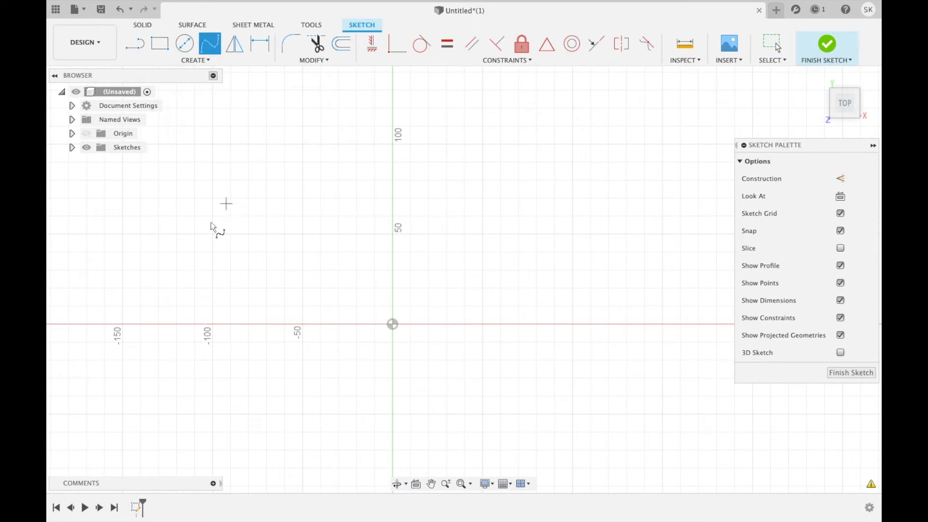
left_click(248, 144)
left_click(393, 341)
left_click(644, 162)
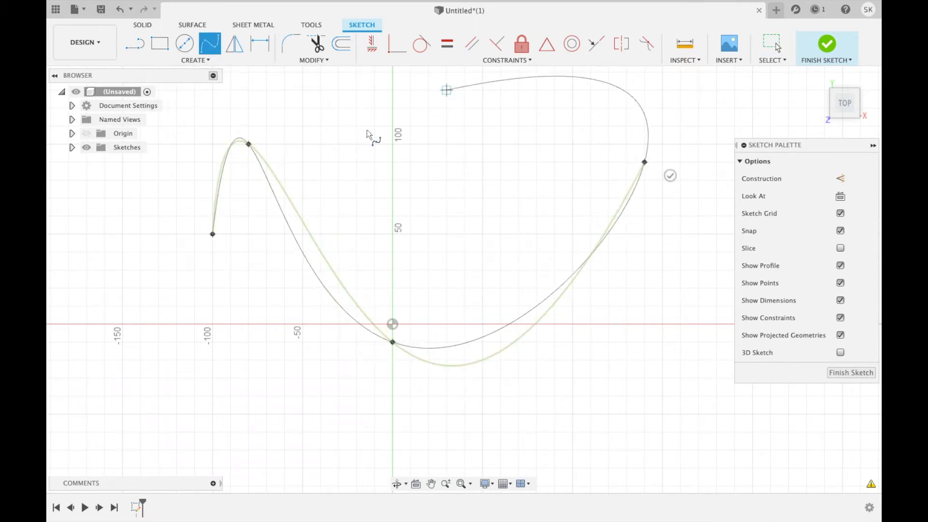
left_click(239, 101)
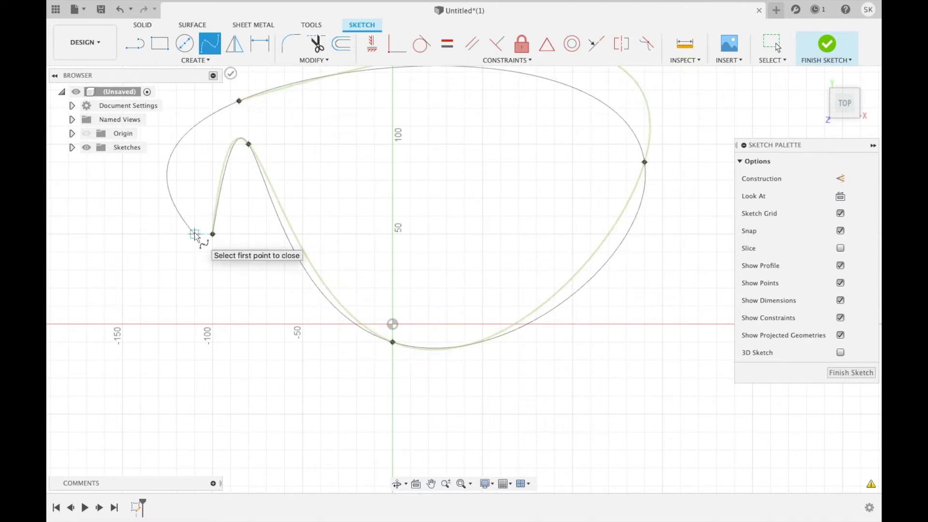
left_click(212, 234)
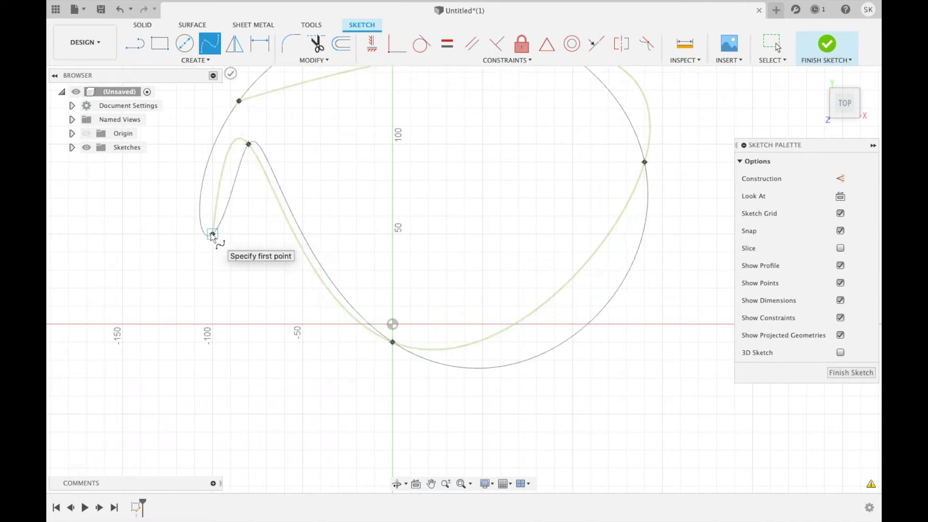
scroll(276, 286, "down", 2)
middle_click_drag(276, 286, 243, 387)
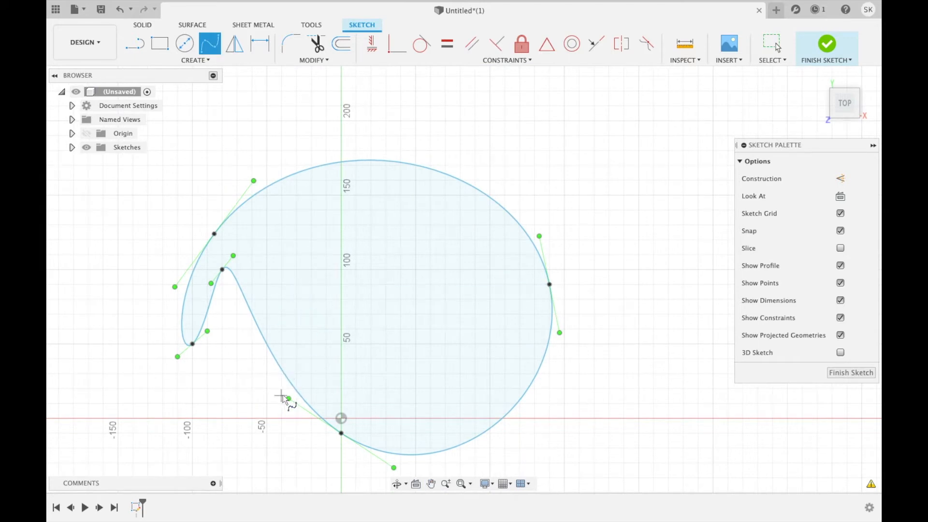
right_click(276, 368)
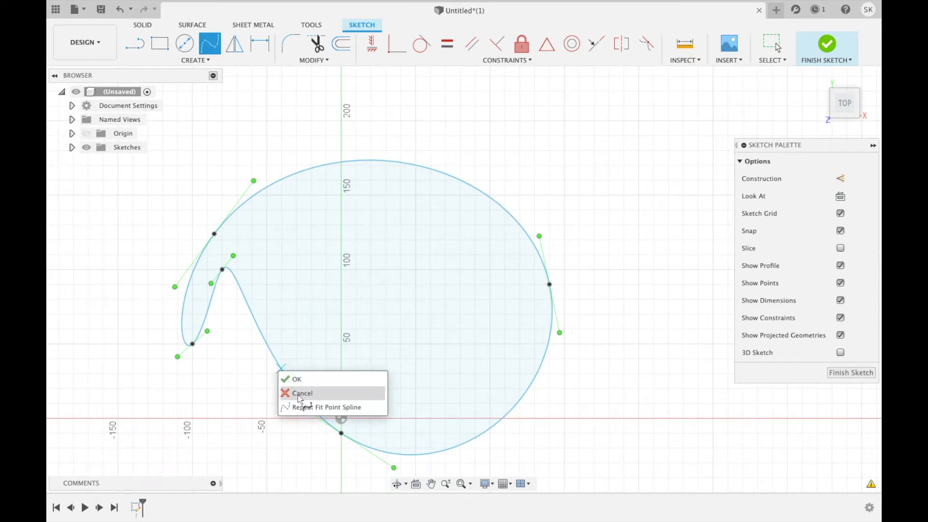
left_click(300, 391)
Level the spline's lowest tangent by moving its handle to X -50, Y -10 mm, and delete the whole spline
left_click_drag(294, 380, 267, 433)
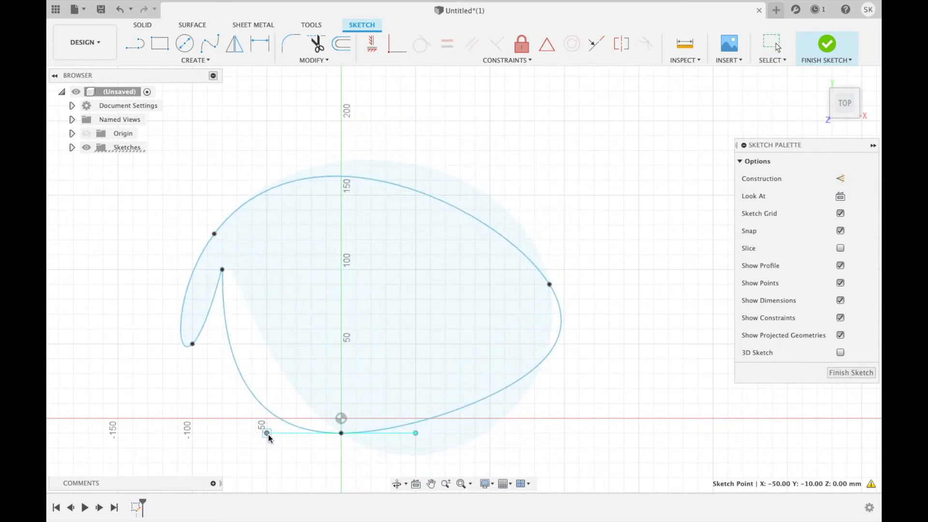
mouse_move(638, 174)
left_mouse_down()
mouse_move(140, 443)
mouse_move(88, 490)
mouse_move(92, 483)
left_mouse_up()
key("Delete")
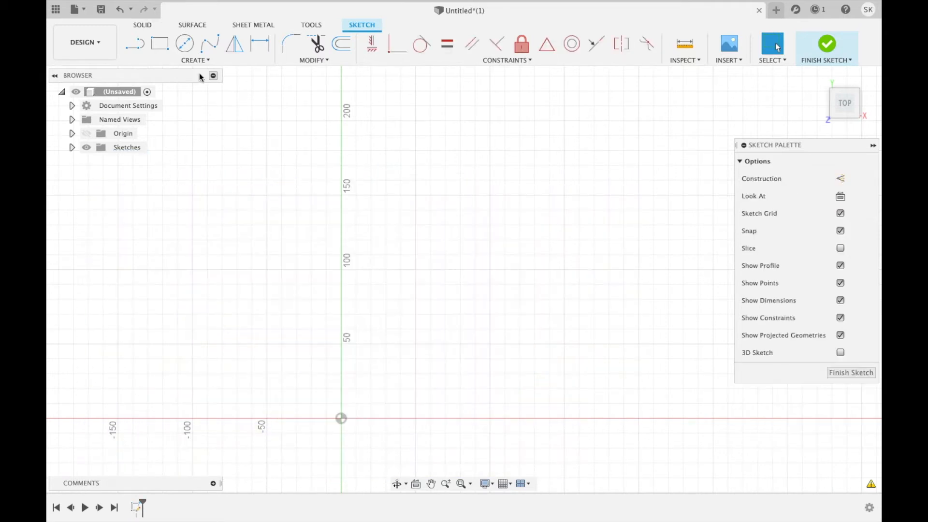
Sketch a face outline as a centre-diameter circle about 235 mm across, centred at about X -50, Y 100 mm
left_click(180, 52)
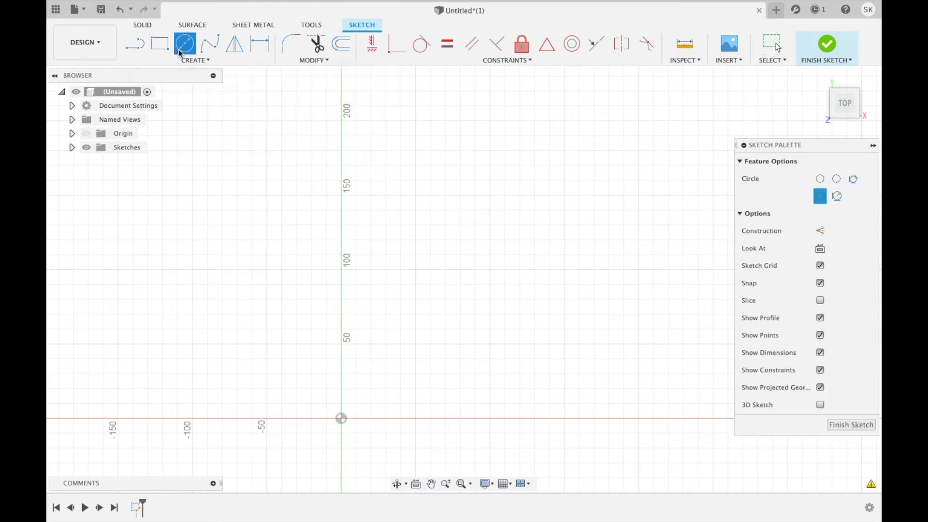
left_click(266, 269)
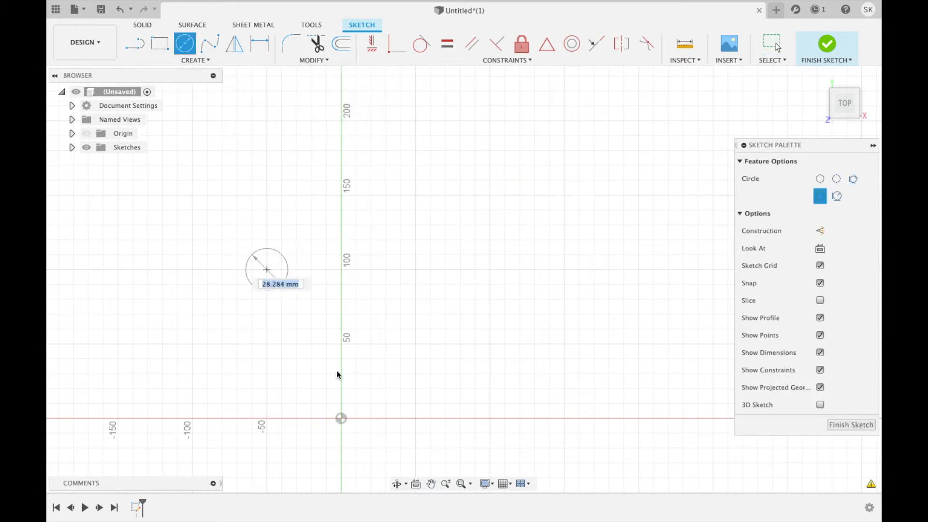
left_click(369, 414)
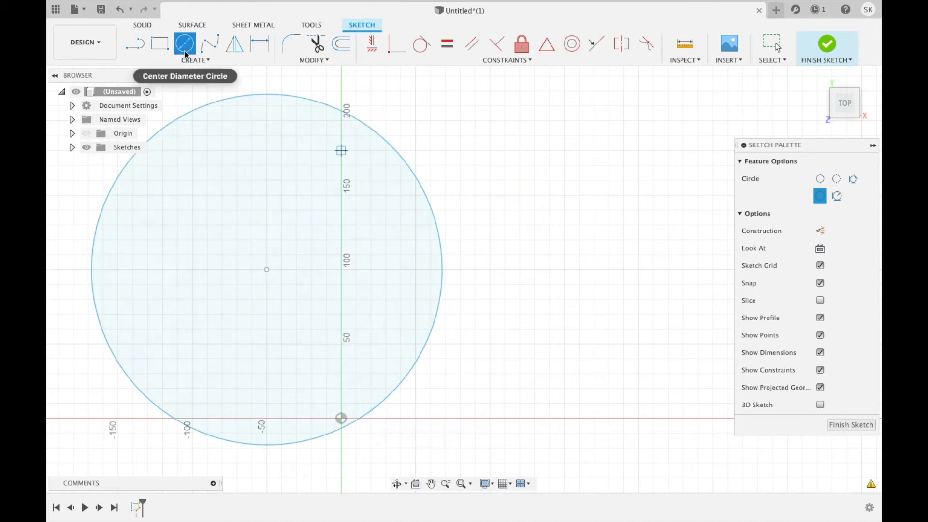
Add two eye circles about 57 mm in diameter side by side in the upper half of the face circle
left_click(200, 218)
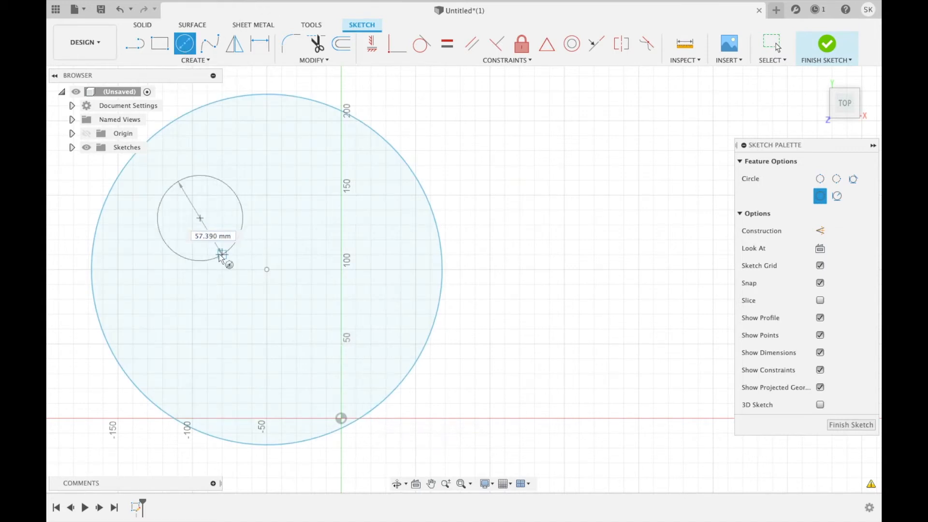
left_click(221, 256)
left_click(318, 218)
left_click(341, 255)
Sketch a closed three-point spline as the mouth below the two eye circles, and leave the spline command
left_click(210, 43)
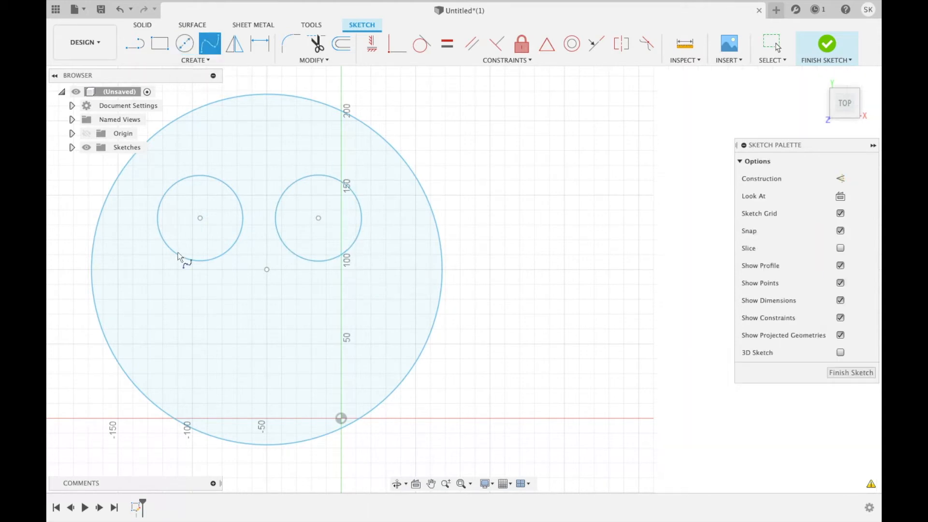
left_click(161, 306)
left_click(242, 368)
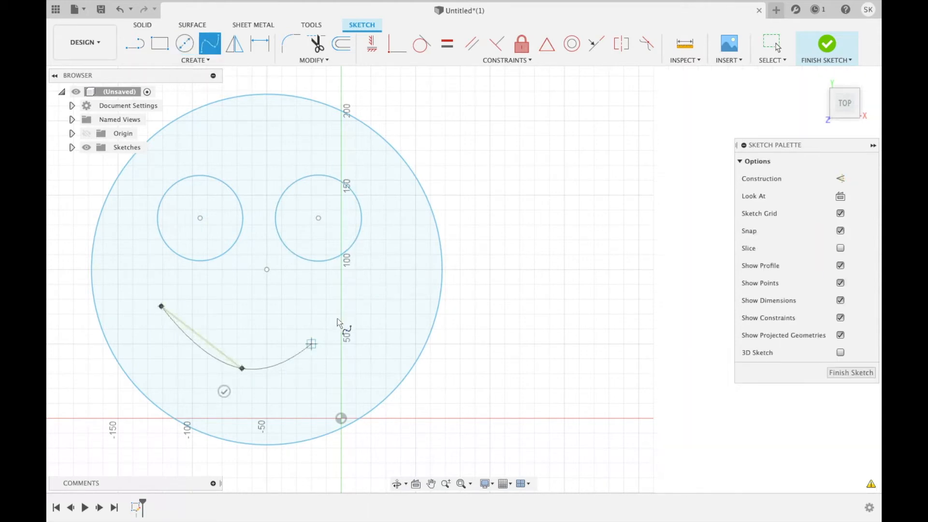
left_click(349, 306)
left_click(161, 305)
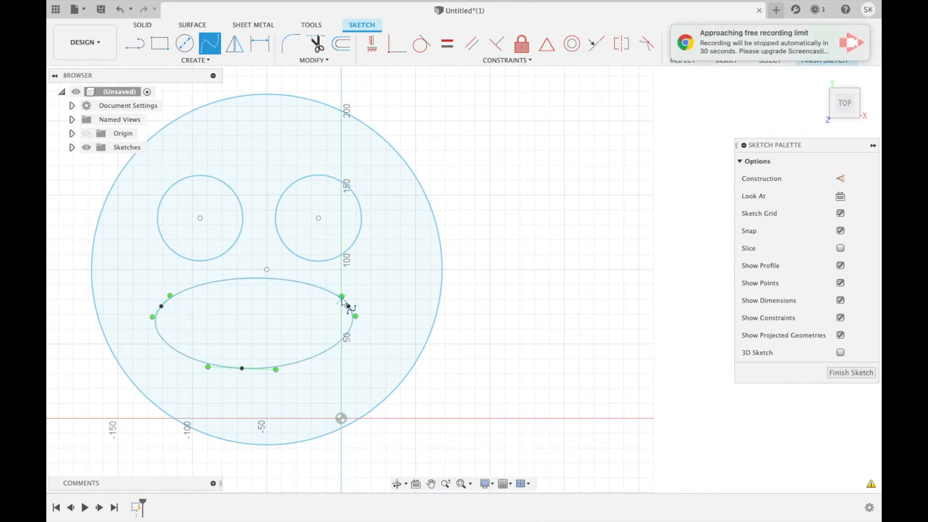
key("Escape")
right_click(489, 224)
left_click(497, 245)
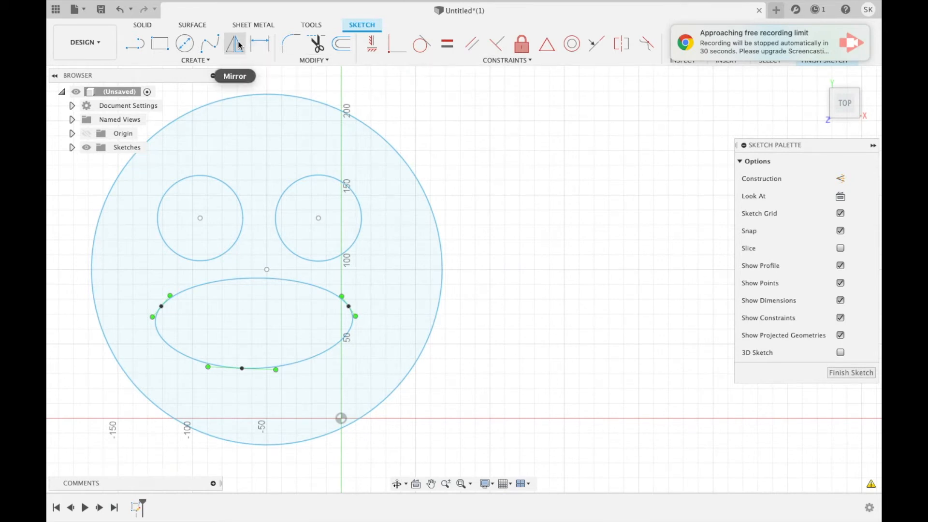
Sketch a nearly vertical line about 253 mm long just to the right of the face circle
left_click(142, 47)
left_click(454, 76)
left_click(466, 451)
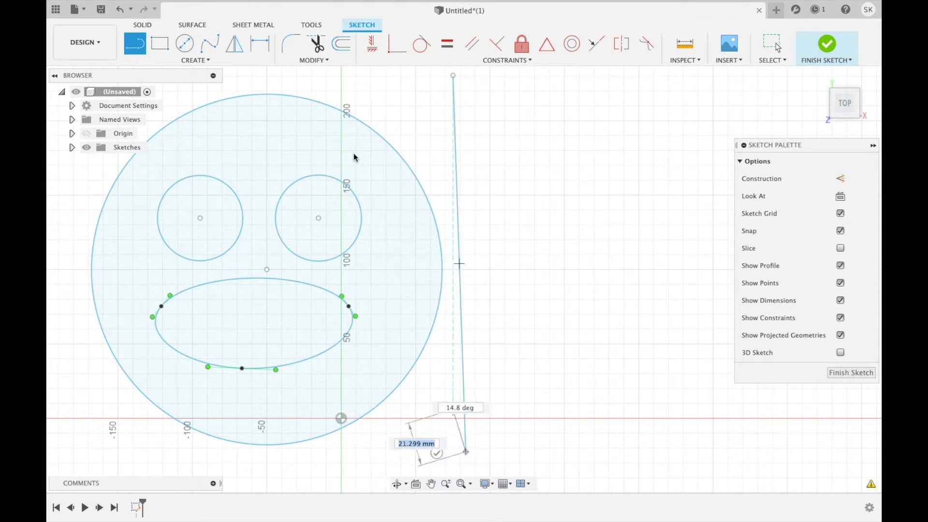
Mirror the face circle, both eyes and the mouth spline across the nearly vertical line
left_click(235, 44)
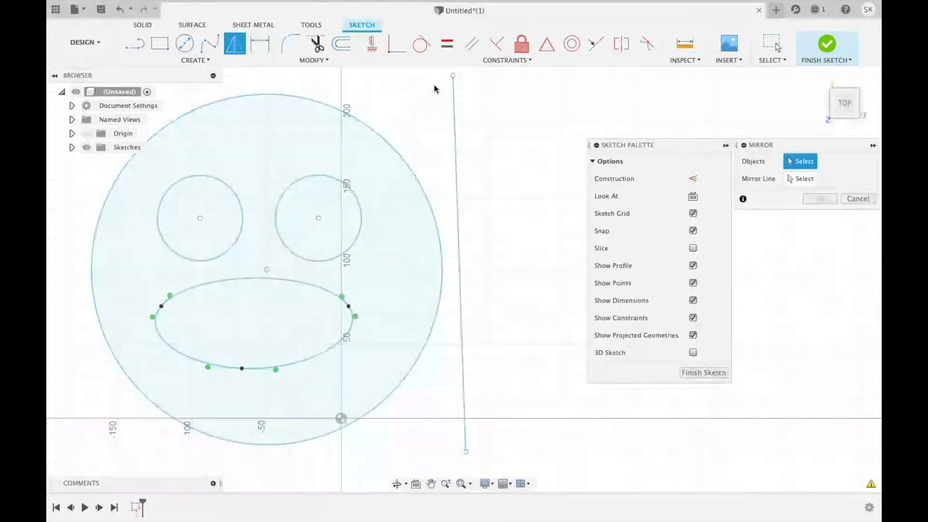
mouse_move(322, 284)
left_mouse_down()
mouse_move(124, 384)
mouse_move(79, 435)
mouse_move(82, 451)
left_mouse_up()
left_click(796, 176)
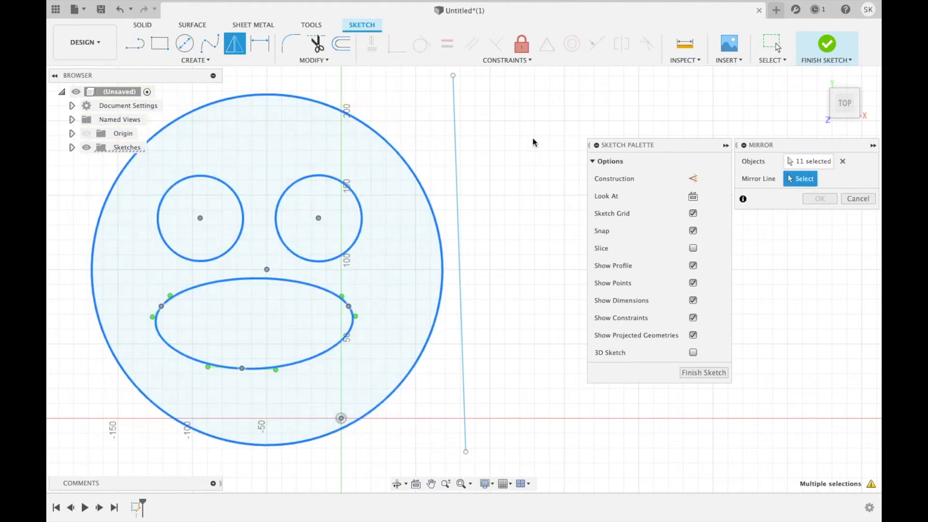
left_click(456, 152)
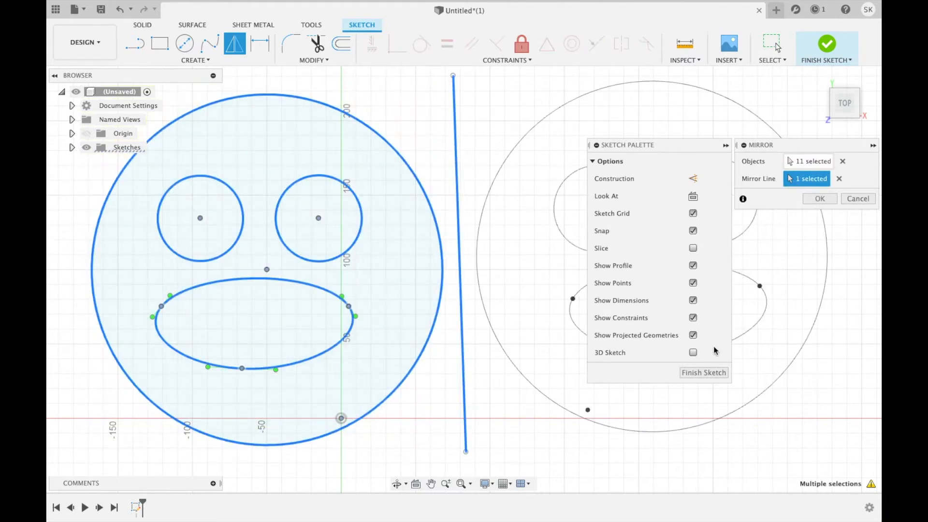
left_click(820, 199)
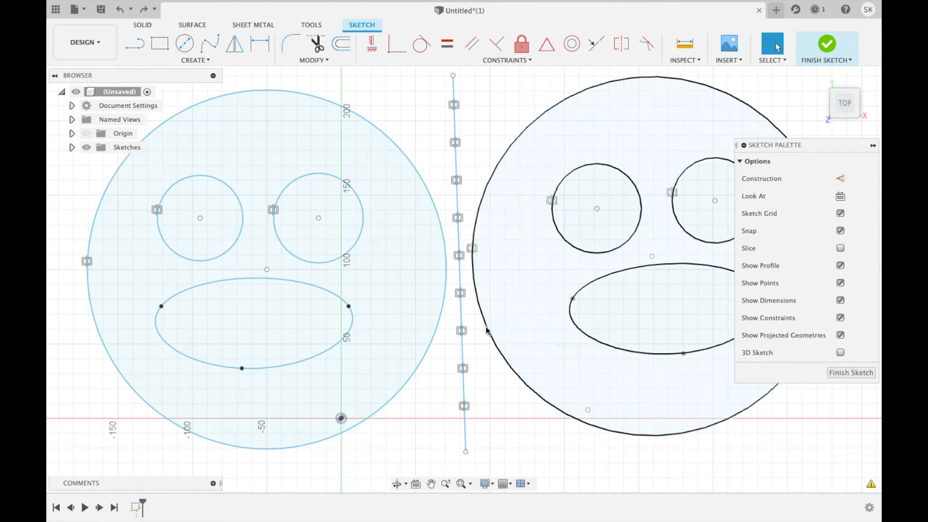
Shrink the original face circle to a radius of about 114 mm and bend its mouth into a smile with the corner tangent handles
mouse_move(430, 342)
left_mouse_down()
mouse_move(401, 329)
mouse_move(413, 355)
left_mouse_up()
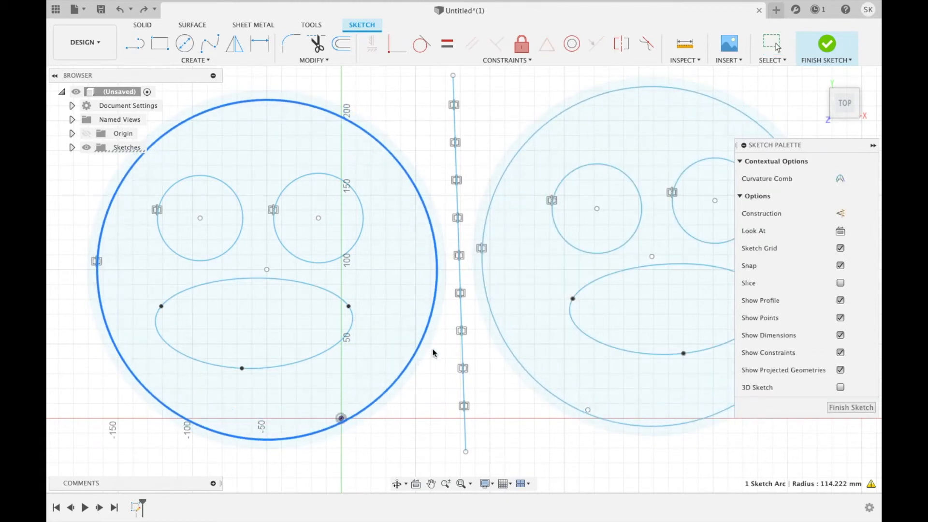
left_click(335, 303)
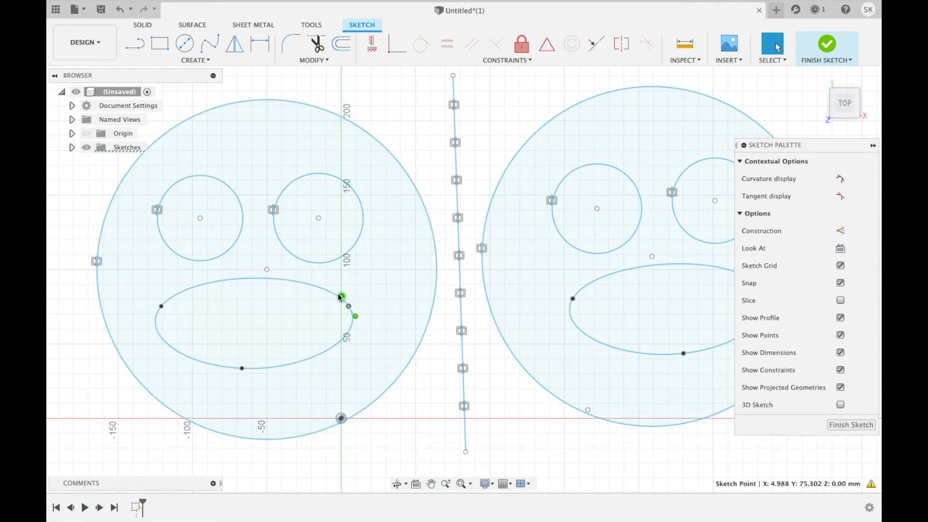
left_click_drag(339, 299, 331, 317)
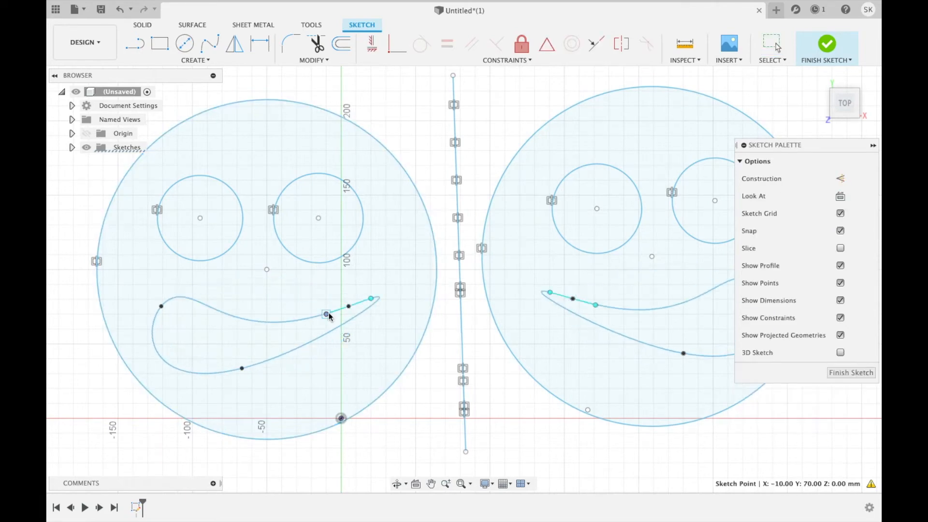
left_click(162, 306)
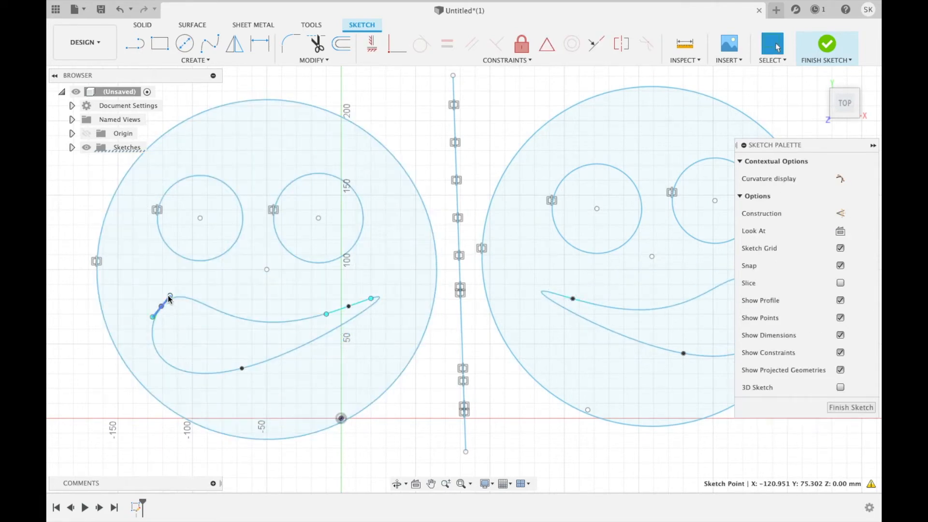
left_click_drag(169, 296, 170, 299)
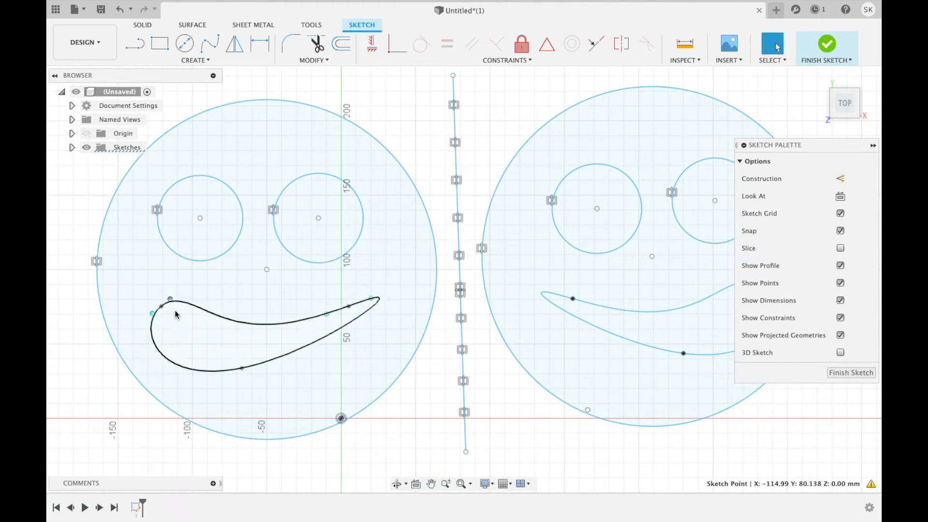
mouse_move(170, 299)
left_mouse_down()
mouse_move(173, 319)
mouse_move(179, 306)
left_mouse_up()
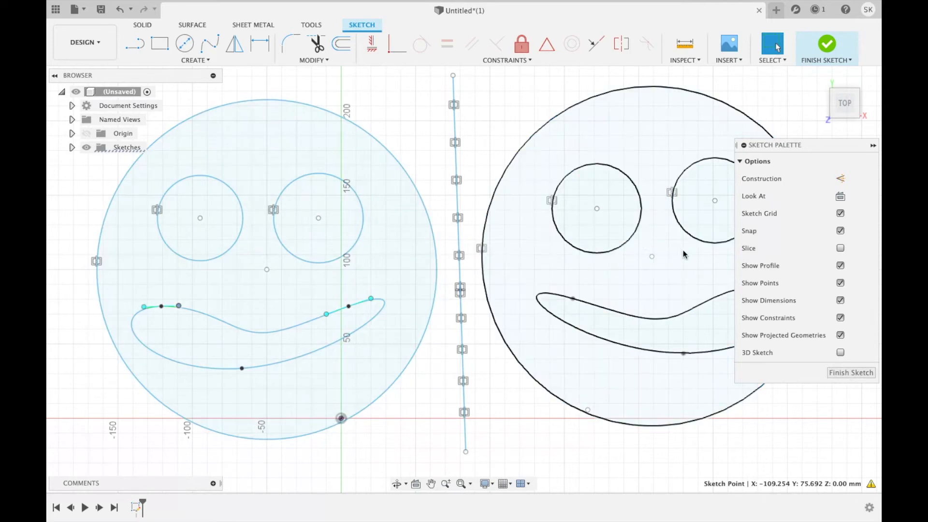
Delete the mirror line and move the outer tangent handle at the original mouth's right corner to X 30, Y 70 mm
left_click(457, 193)
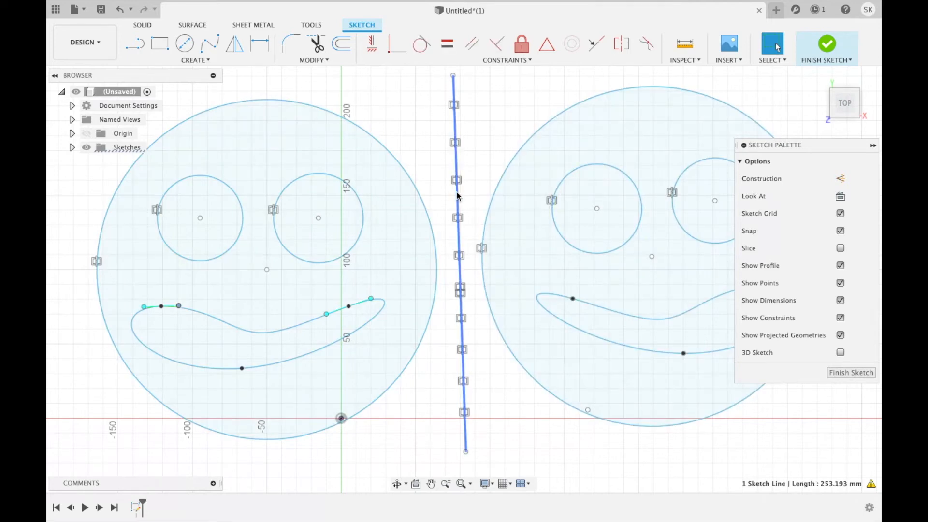
key("Delete")
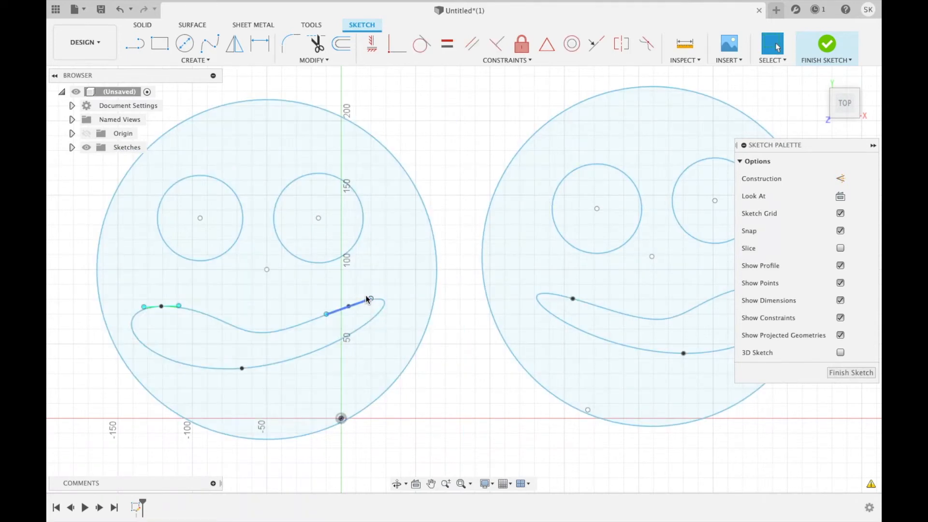
left_click_drag(369, 298, 388, 317)
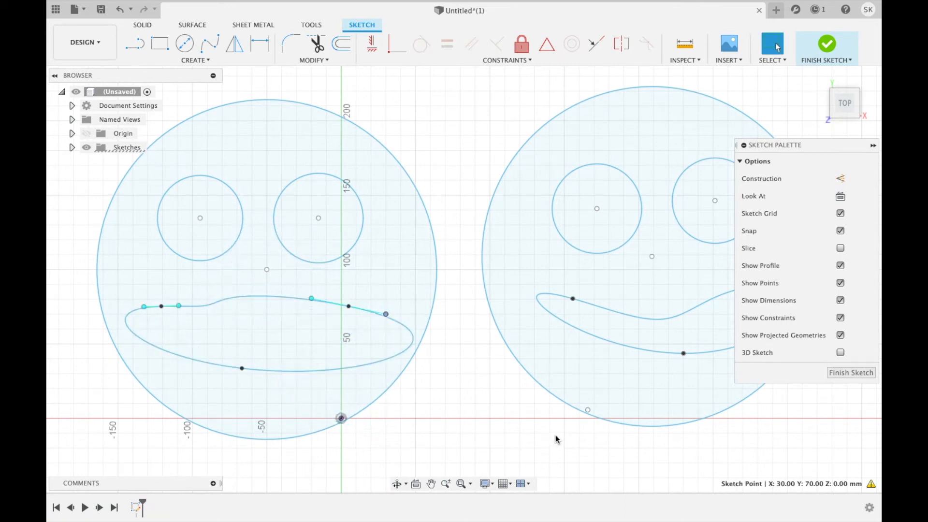
middle_click_drag(503, 402, 487, 404)
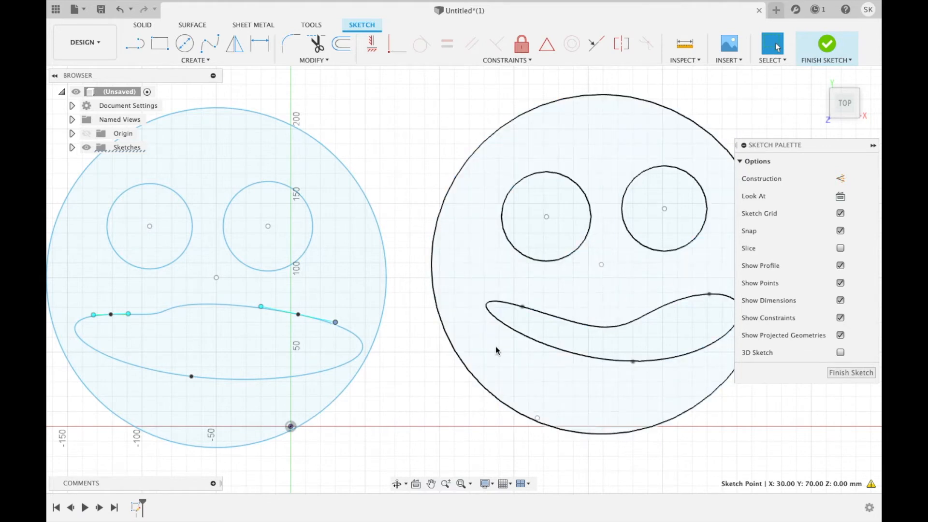
Dimension the distance from the original face's right eye centre to the mouth's right tangent handle end as 75 mm
left_click(270, 41)
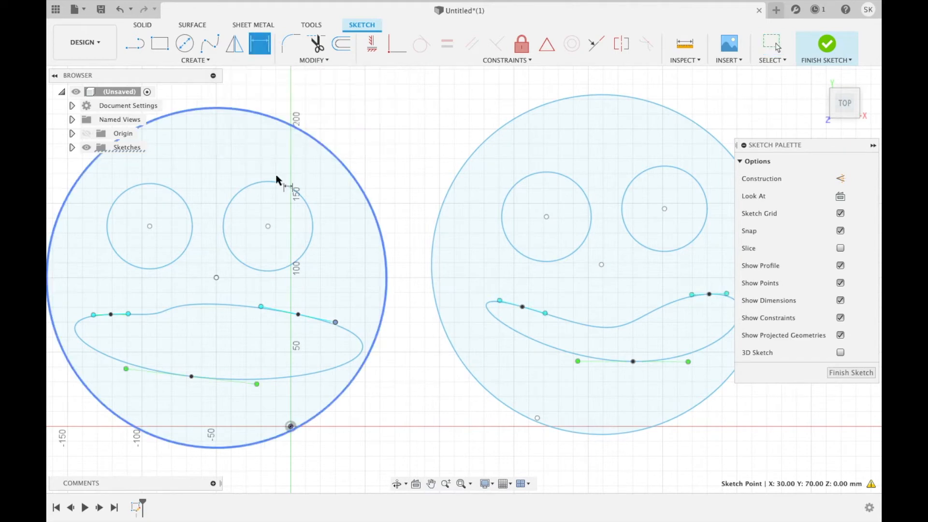
left_click(312, 223)
left_click(336, 322)
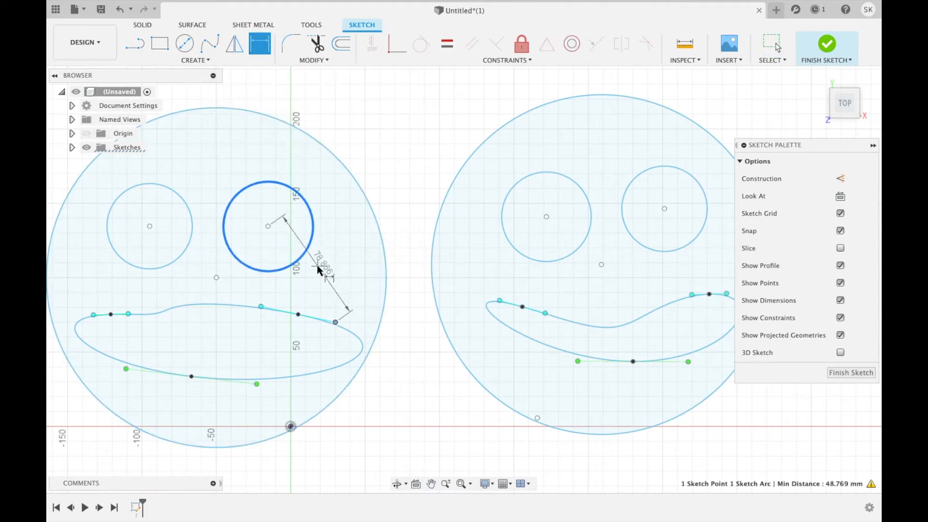
left_click(335, 269)
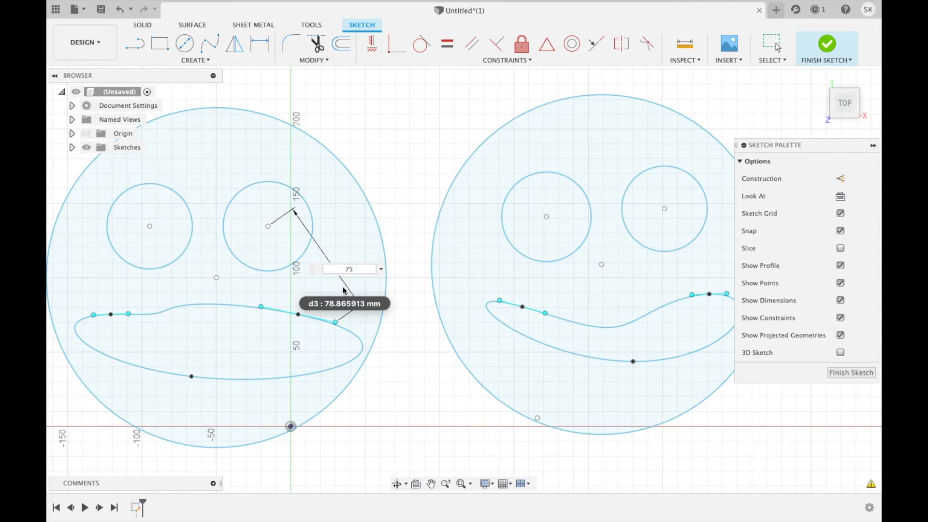
key("Return")
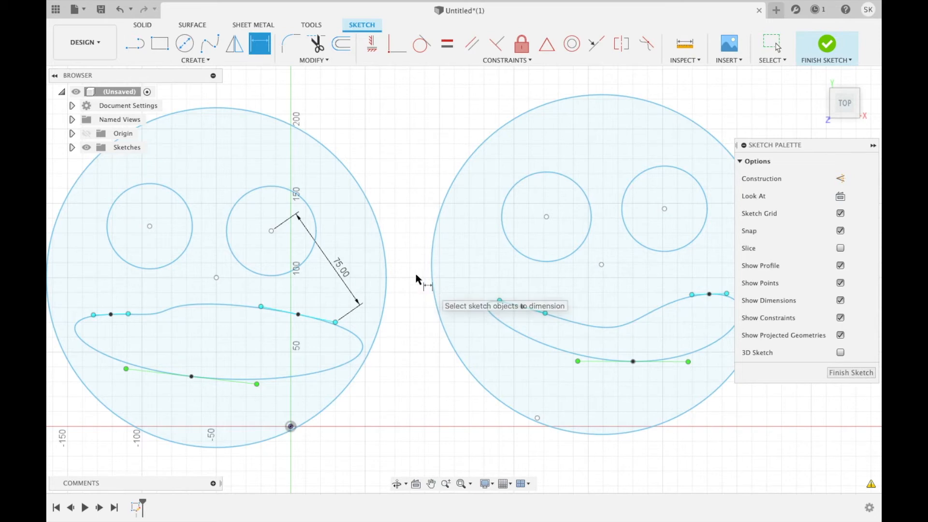
Leave the dimension command and delete all sketch geometry of both smiley faces, including the 75 mm dimension
right_click(420, 204)
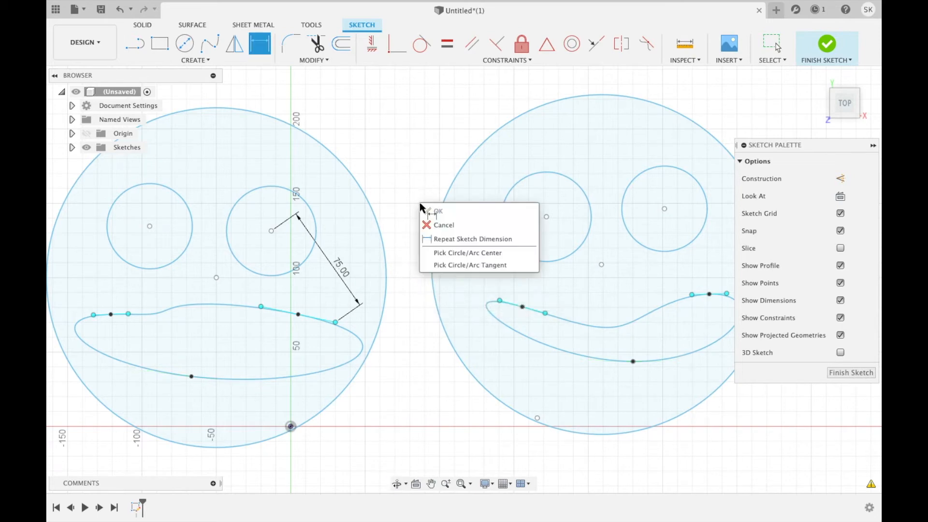
left_click(435, 230)
mouse_move(752, 95)
left_mouse_down()
mouse_move(80, 399)
mouse_move(58, 433)
left_mouse_up()
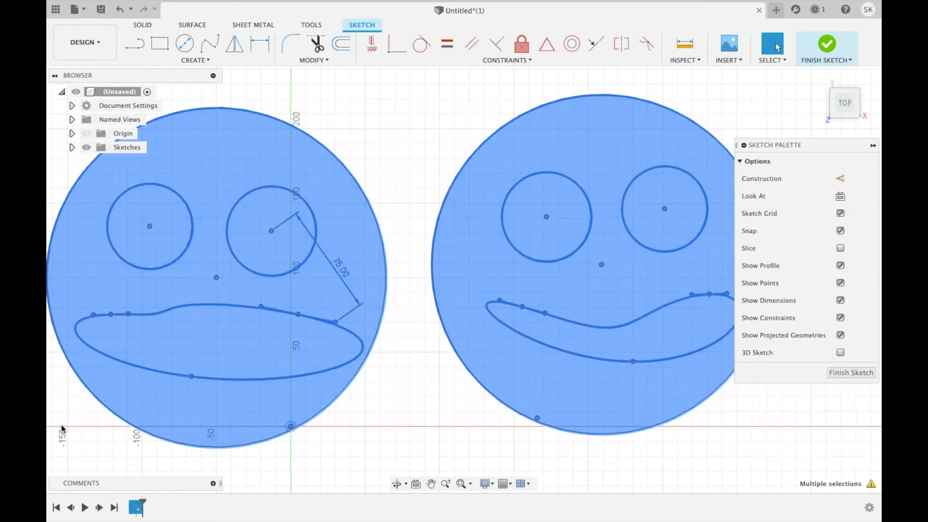
key("Delete")
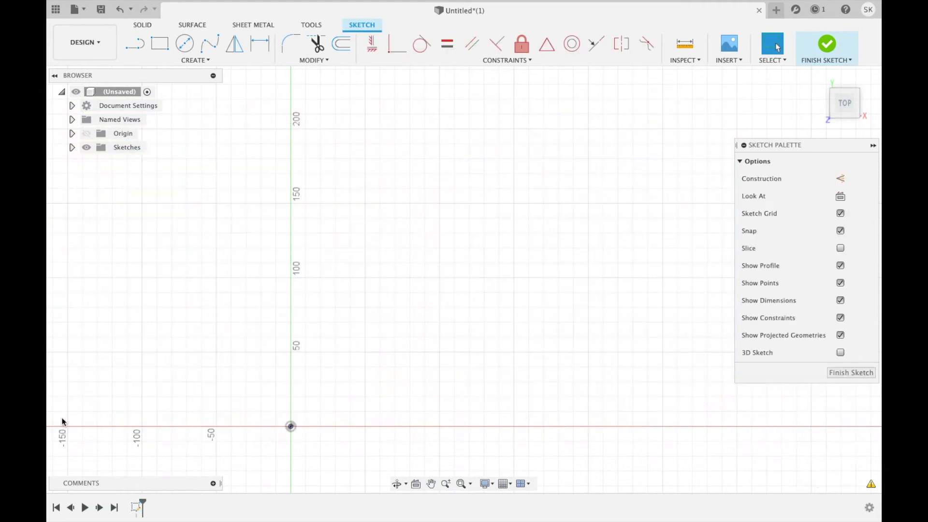
Add the sketch text "Hello World!" in Arial above the origin, with a height of 100 mm
left_click(188, 62)
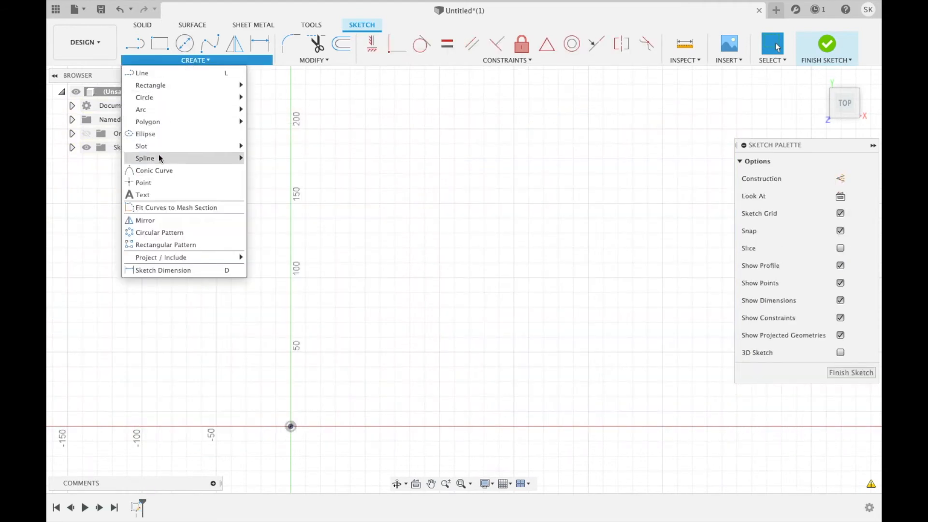
left_click(160, 194)
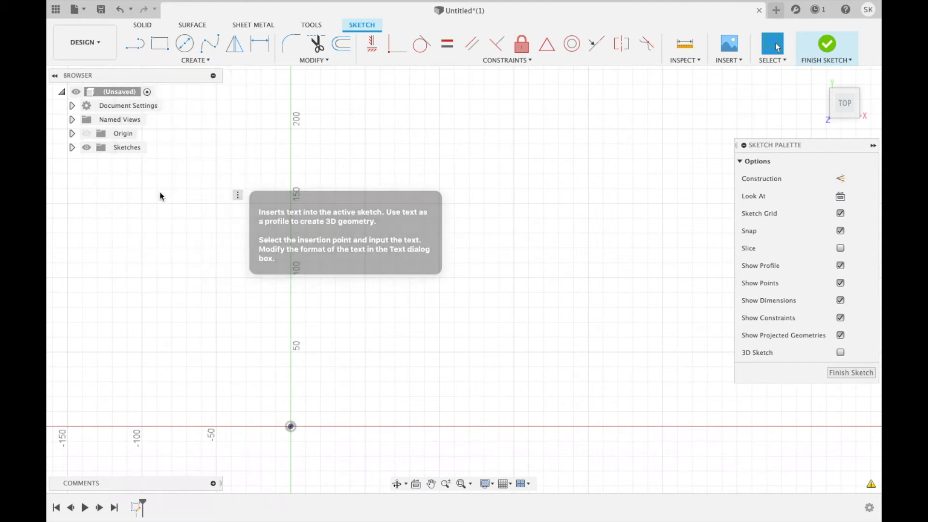
left_click(241, 213)
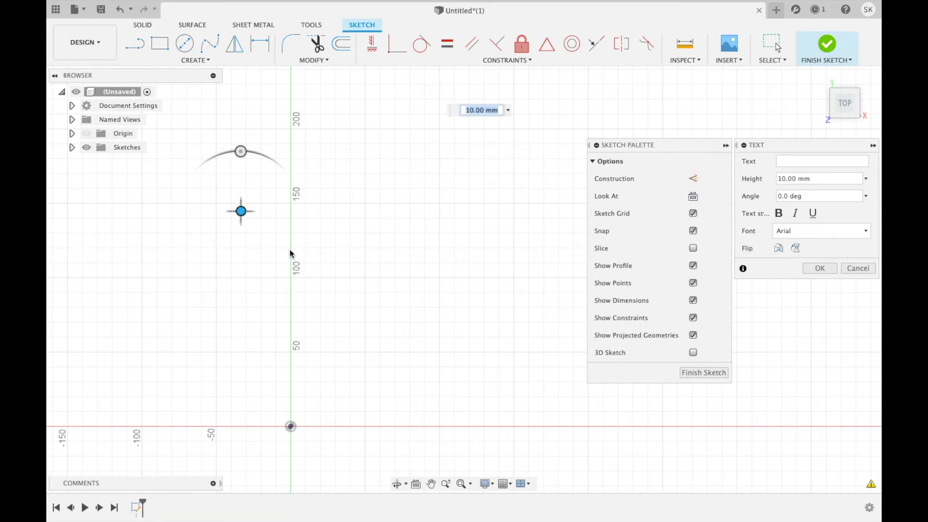
left_click(792, 163)
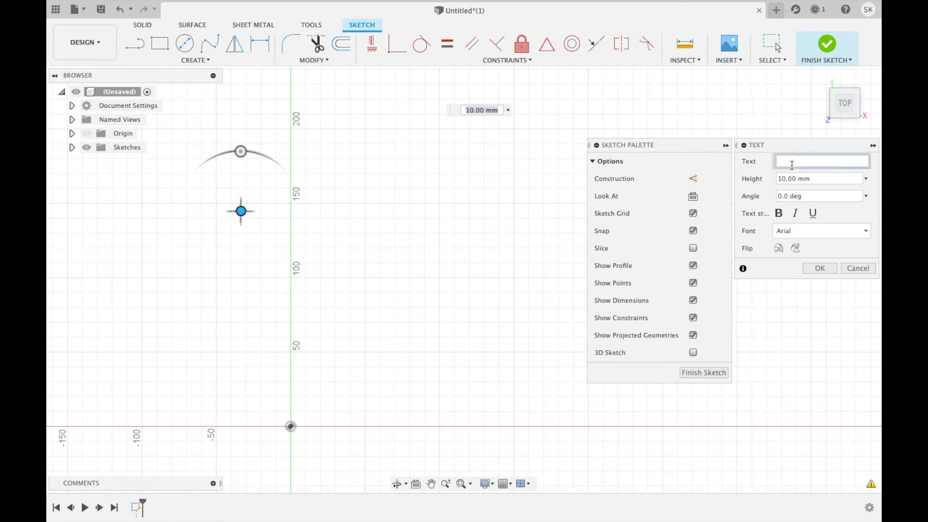
type("Hello WO")
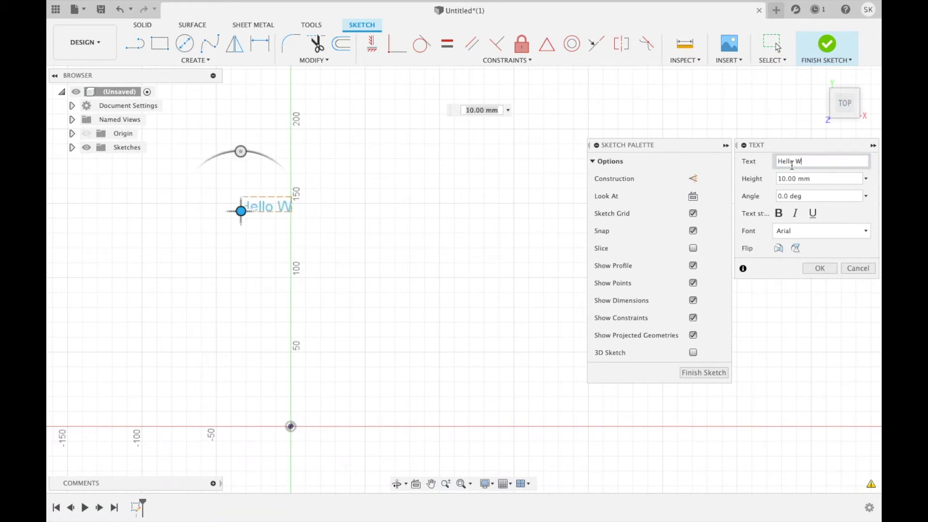
type("!")
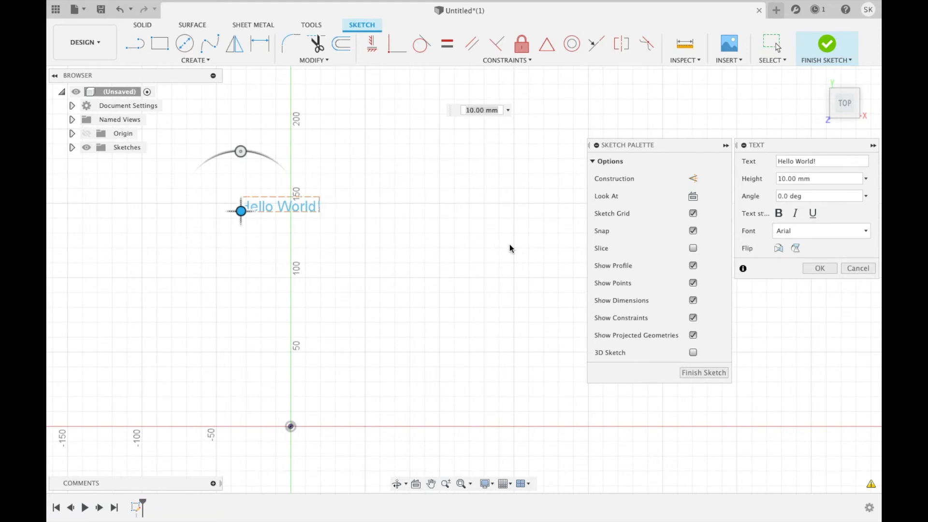
left_click(474, 110)
type("0")
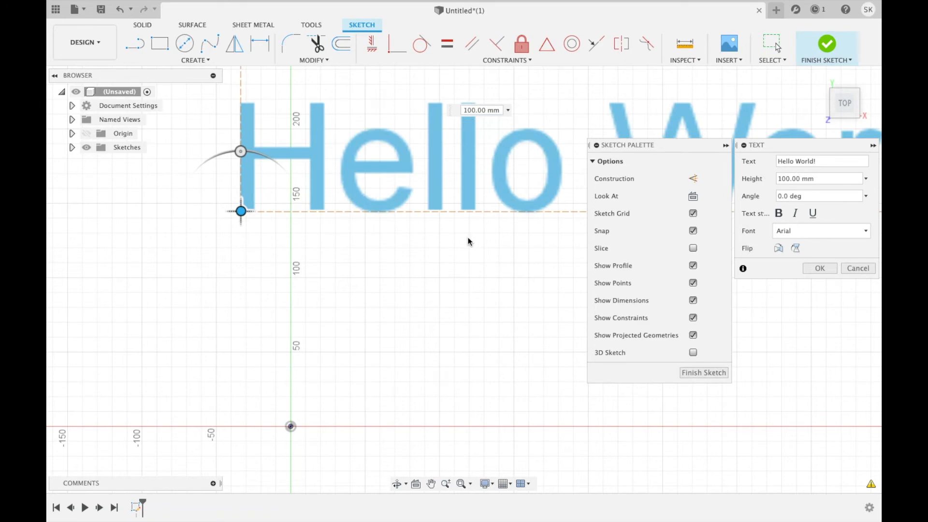
Rotate the text to 30 degrees and move its insertion point just above and to the right of the origin
scroll(475, 222, "down", 10)
middle_click_drag(362, 230, 157, 271)
scroll(290, 236, "up", 5)
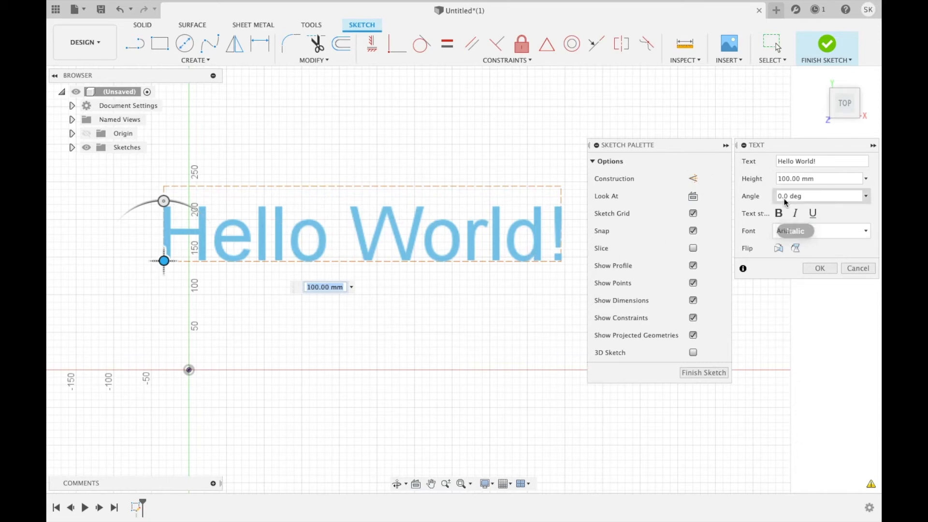
scroll(420, 154, "down", 1)
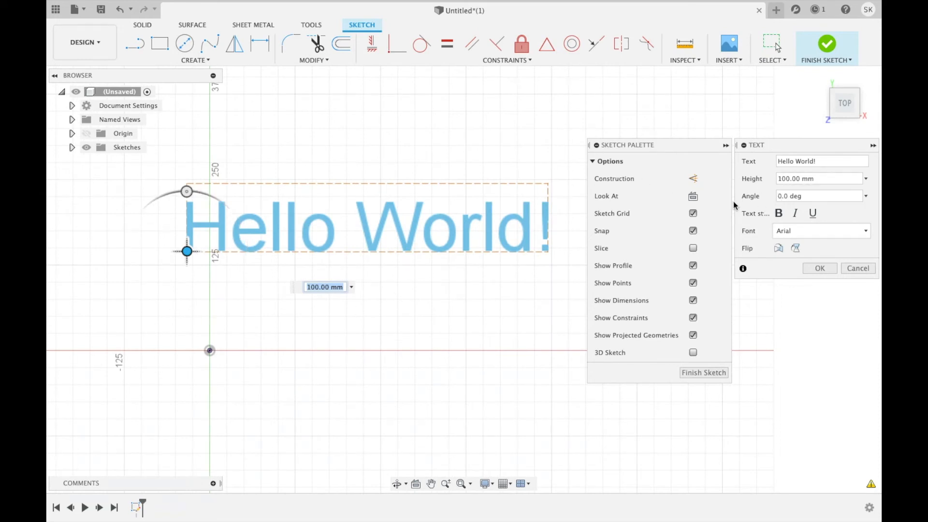
left_click_drag(187, 191, 156, 199)
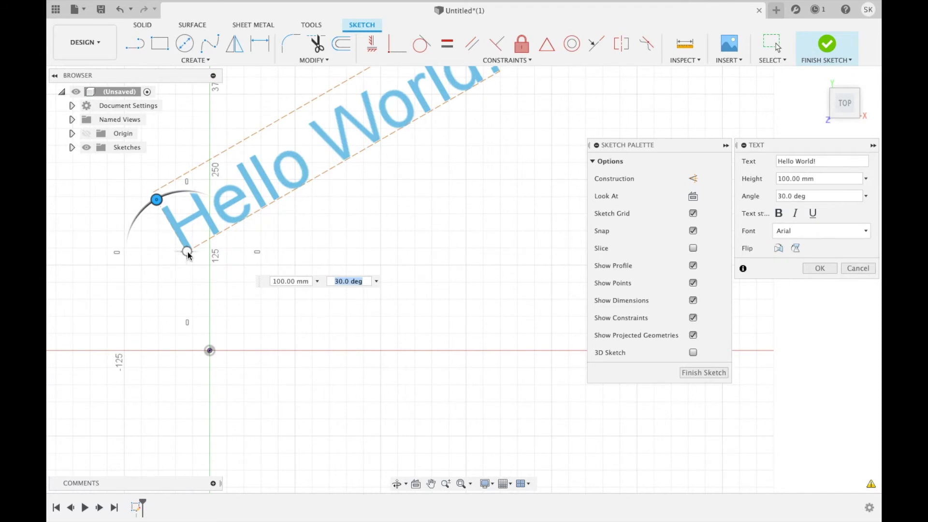
left_click_drag(188, 255, 227, 331)
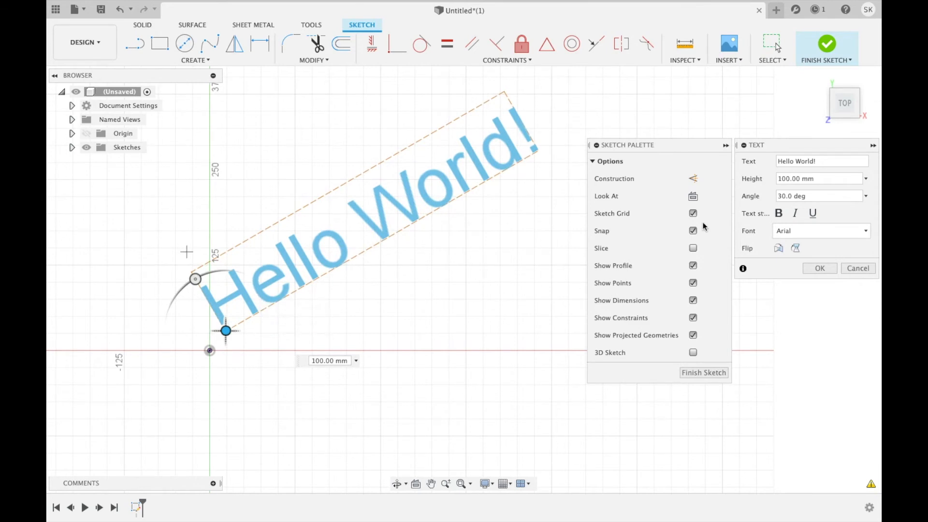
Try the bold, italic and underline styles on the "Hello World!" text
left_click(783, 215)
left_click(784, 215)
left_click(801, 218)
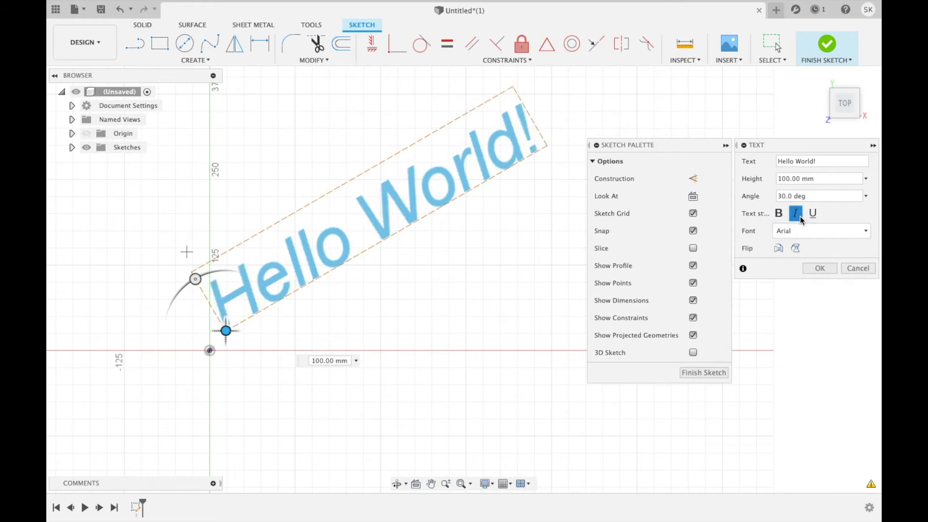
left_click(801, 218)
left_click(813, 215)
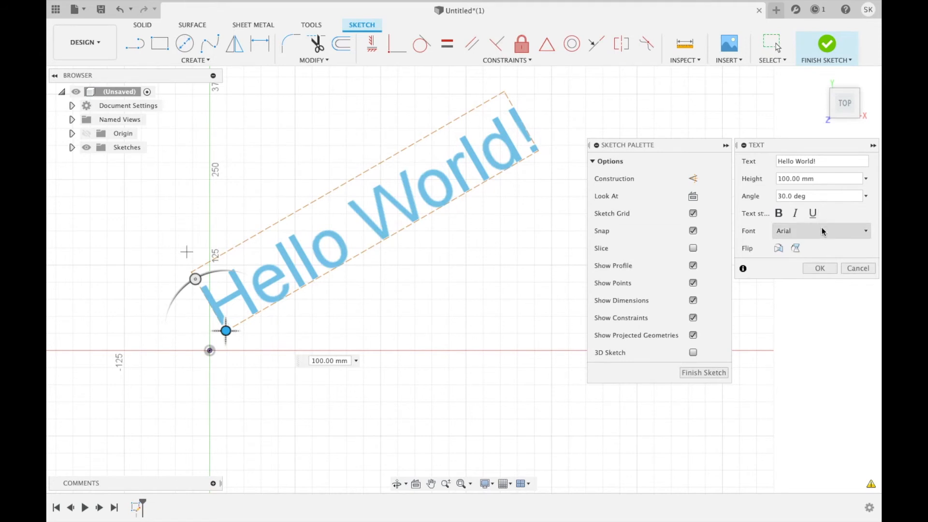
Look through the list of available fonts for the text without choosing another one
left_click(824, 232)
scroll(820, 263, "down", 10)
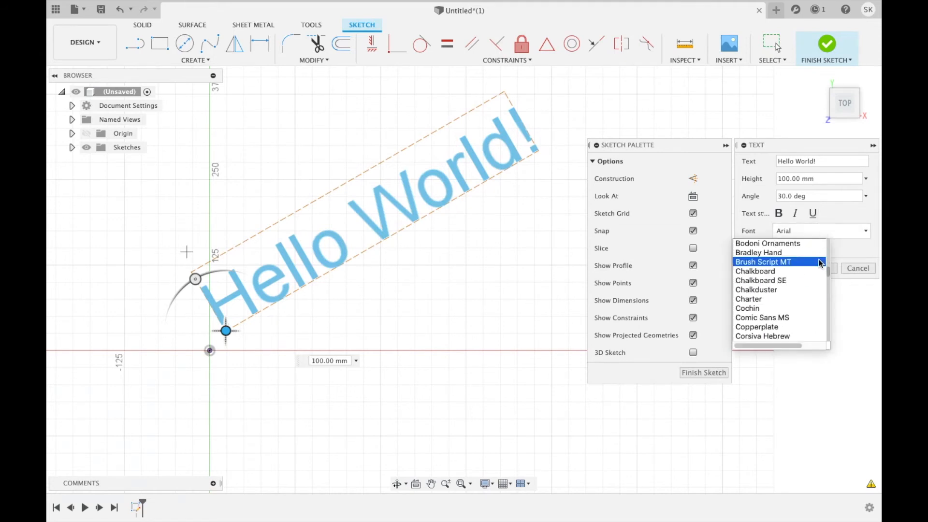
scroll(820, 262, "down", 20)
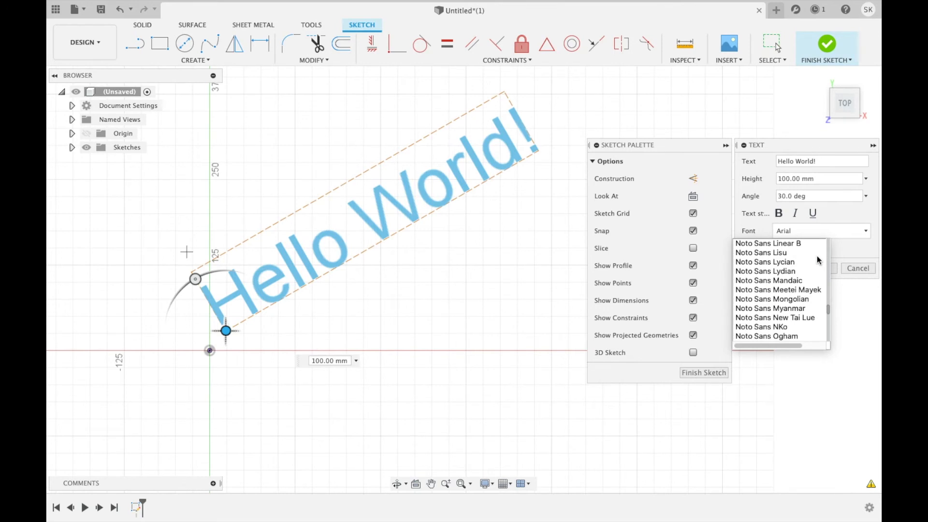
scroll(817, 254, "up", 15)
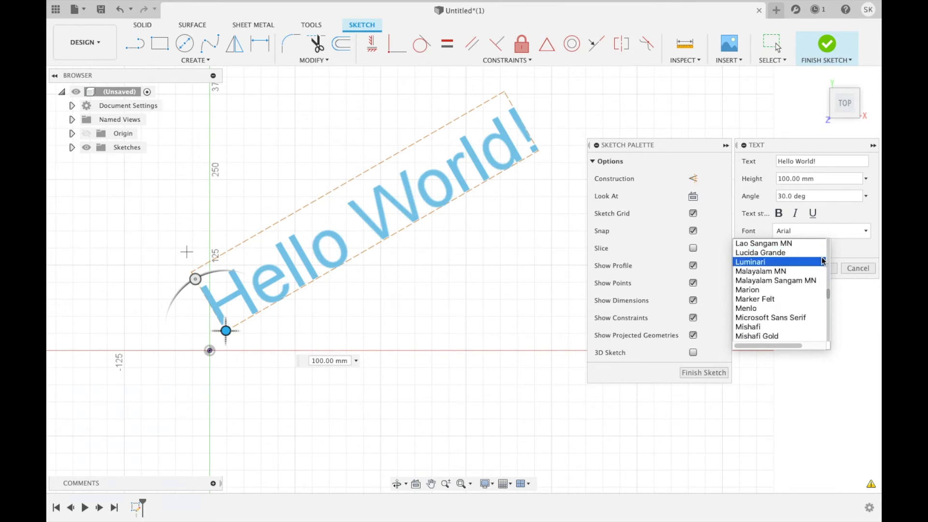
scroll(821, 261, "up", 20)
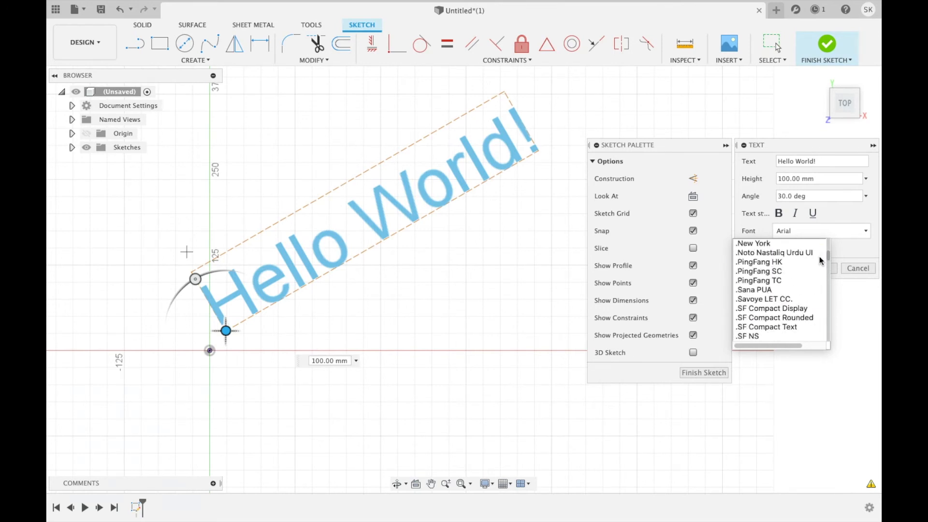
scroll(820, 261, "up", 5)
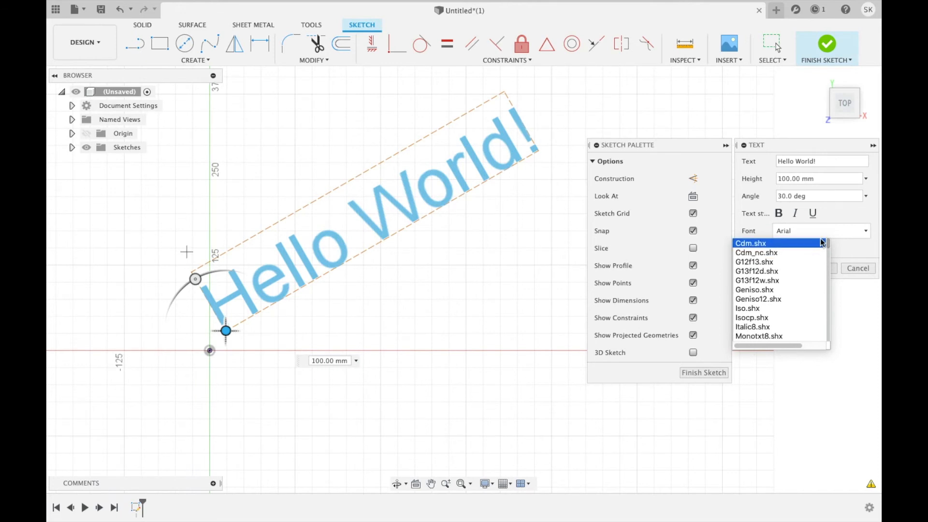
left_click(856, 217)
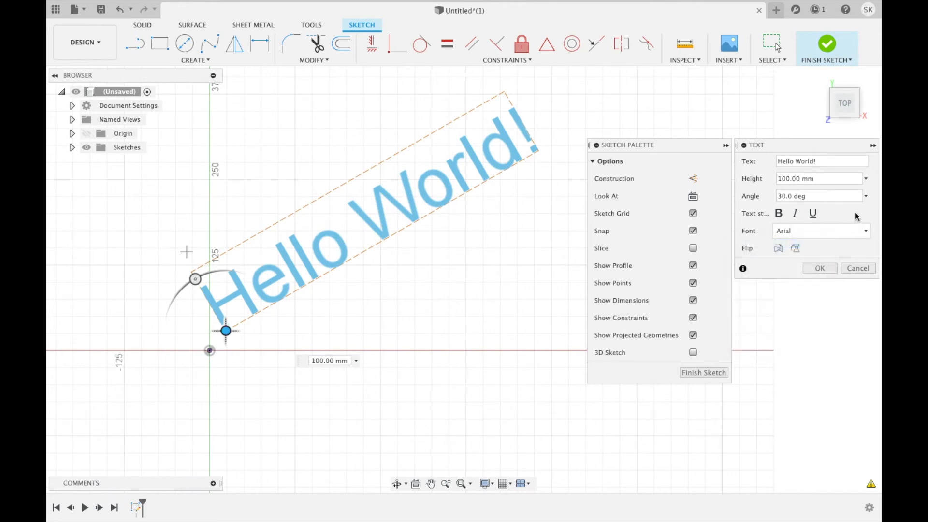
Accept the "Hello World!" text, reopen it for editing and accept it without changes
left_click(825, 271)
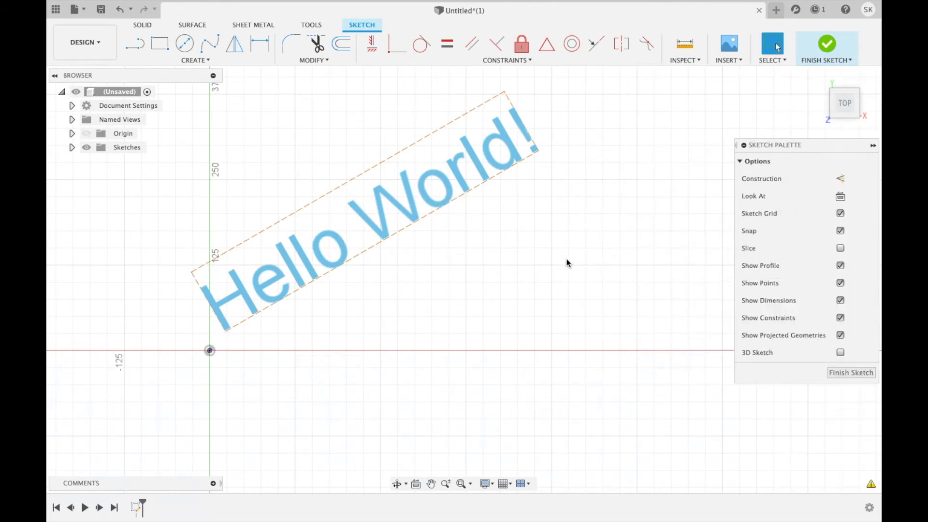
right_click(287, 264)
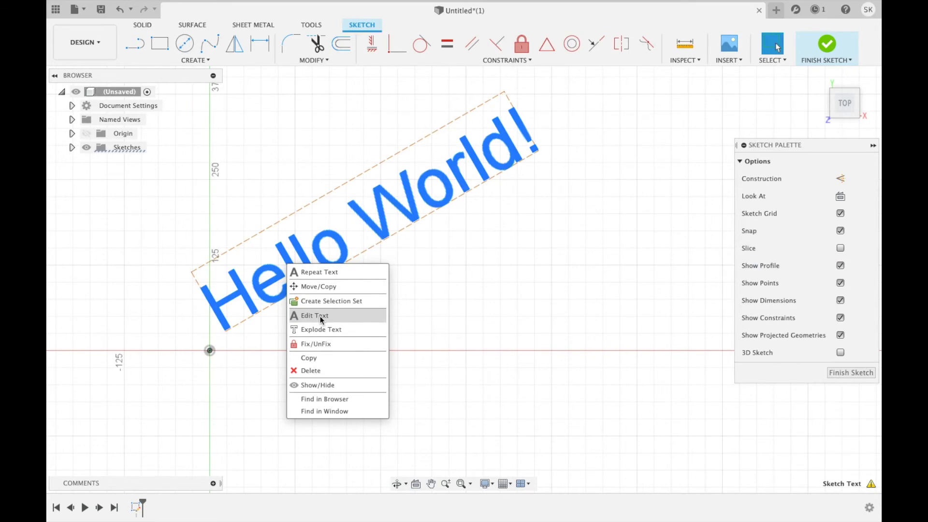
left_click(314, 316)
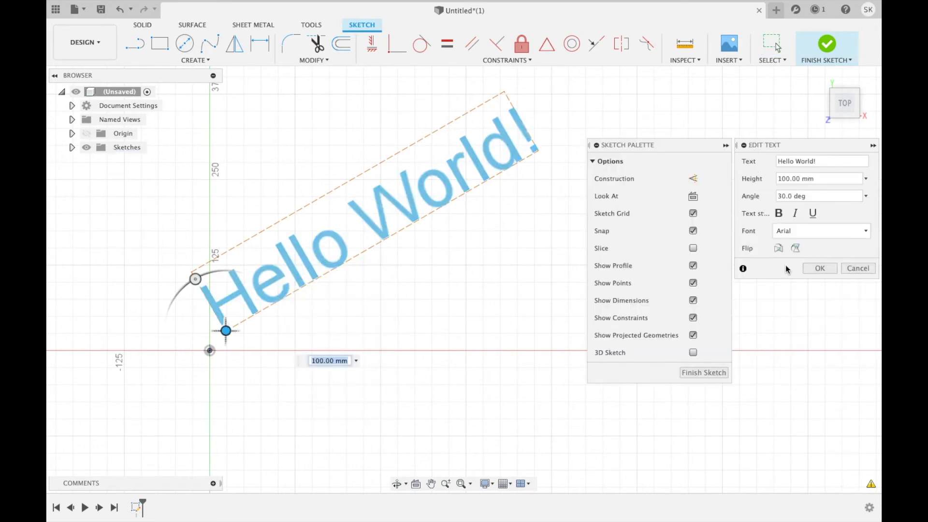
left_click(813, 270)
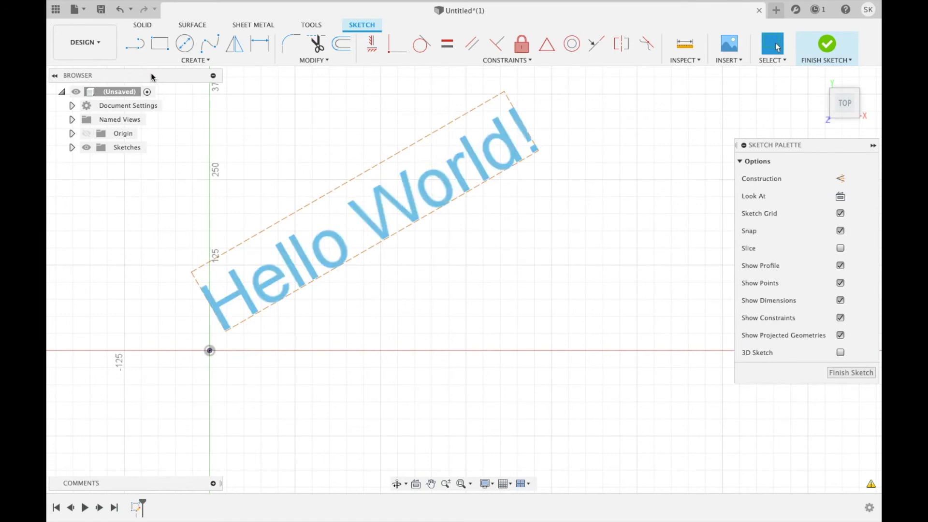
Start a conic curve below the "Hello World!" text, placing its two endpoints and a vertex to their right
left_click(158, 61)
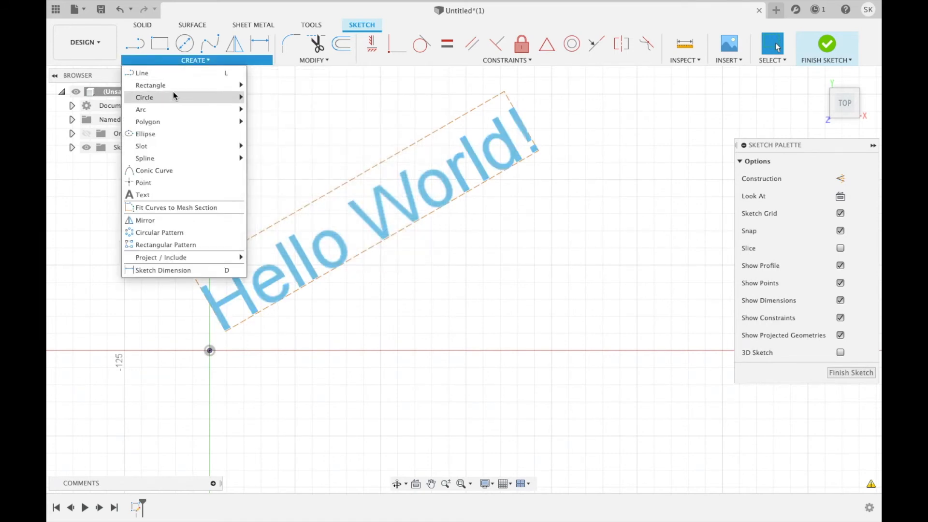
left_click(195, 171)
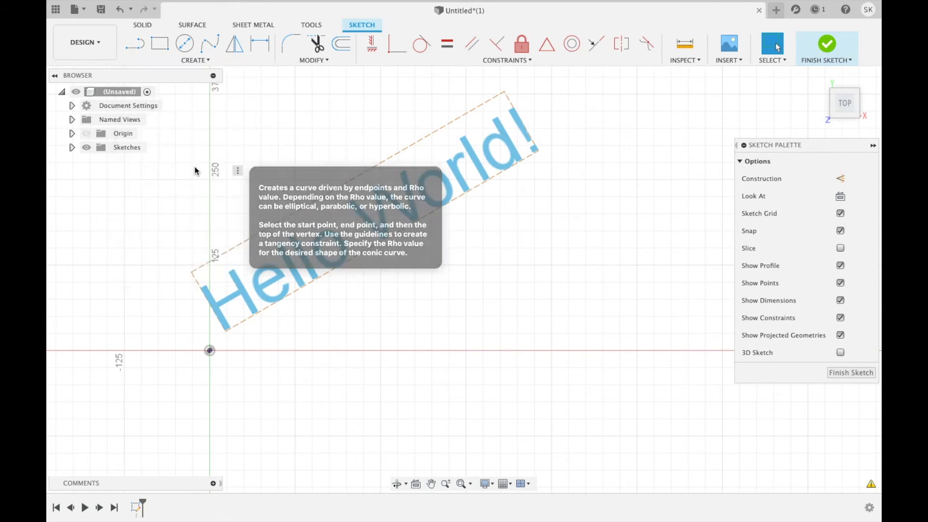
left_click(415, 317)
left_click(494, 213)
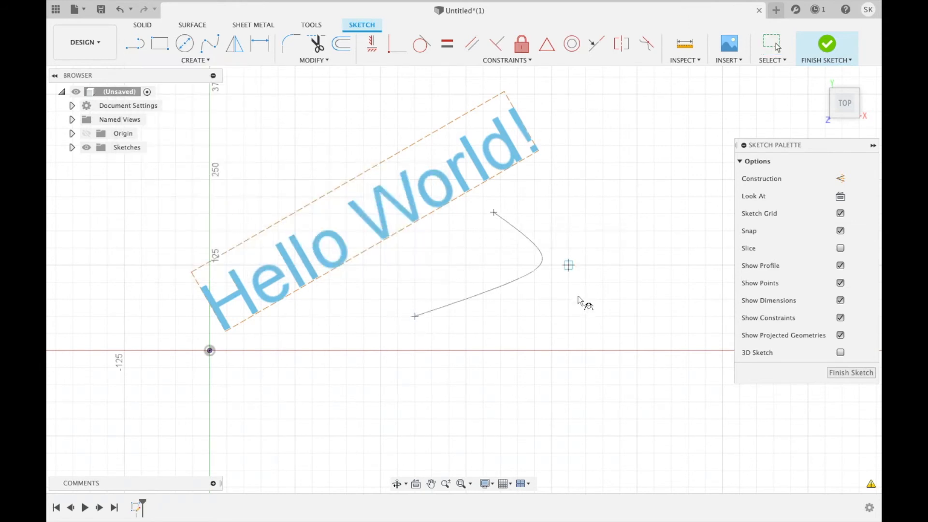
left_click(576, 306)
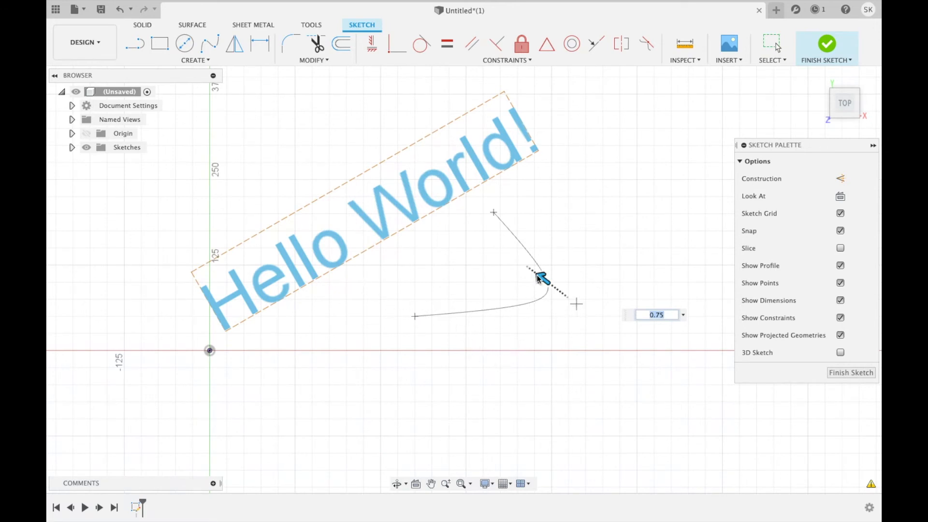
Try the conic curve's rho value at its extremes, 0.99 and 0.01
mouse_move(539, 278)
left_mouse_down()
mouse_move(468, 217)
mouse_move(538, 276)
left_mouse_up()
left_click_drag(578, 300, 702, 390)
scroll(580, 305, "up", 10)
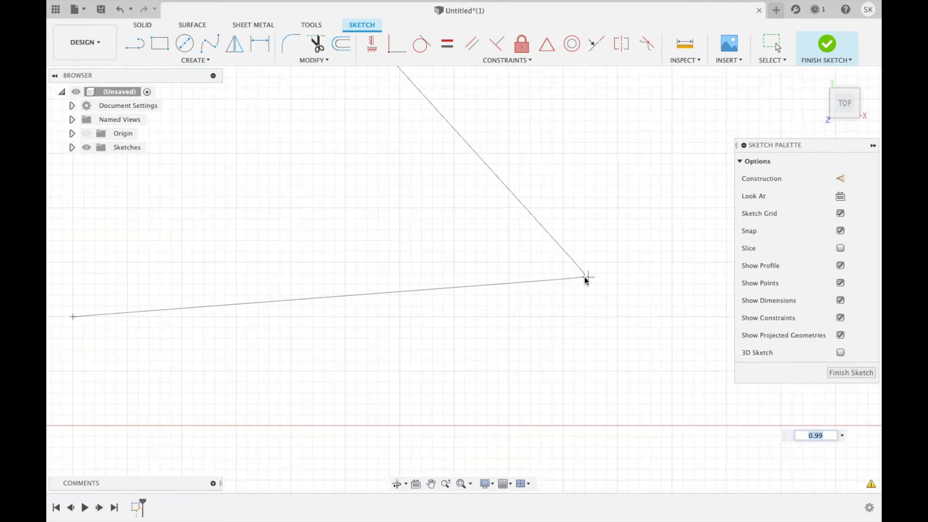
scroll(582, 307, "down", 10)
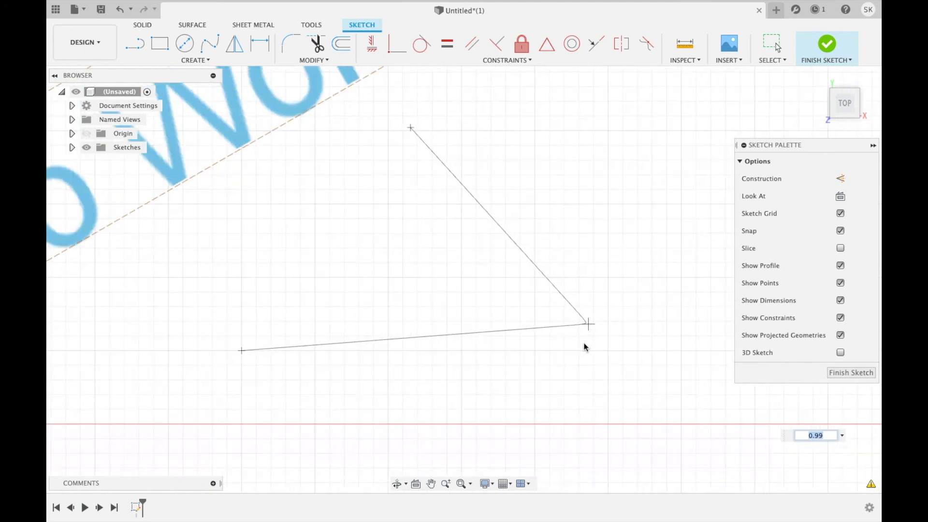
left_click_drag(755, 459, 388, 282)
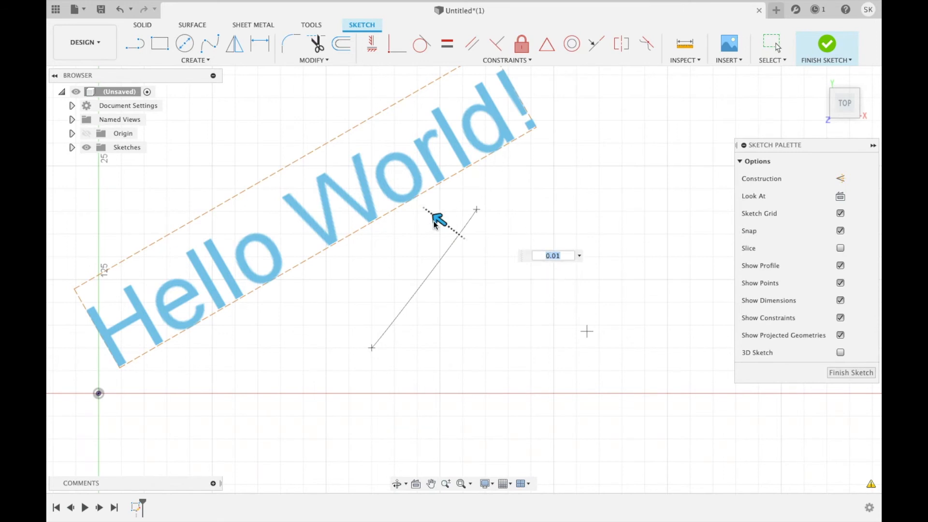
Set the conic curve's rho value to 0.41 and complete the curve
left_click_drag(435, 224, 494, 272)
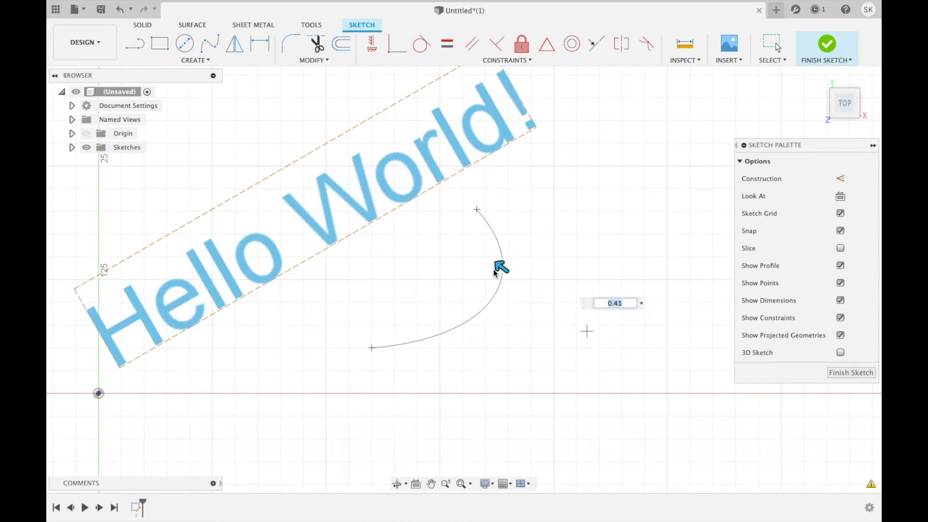
key("Return")
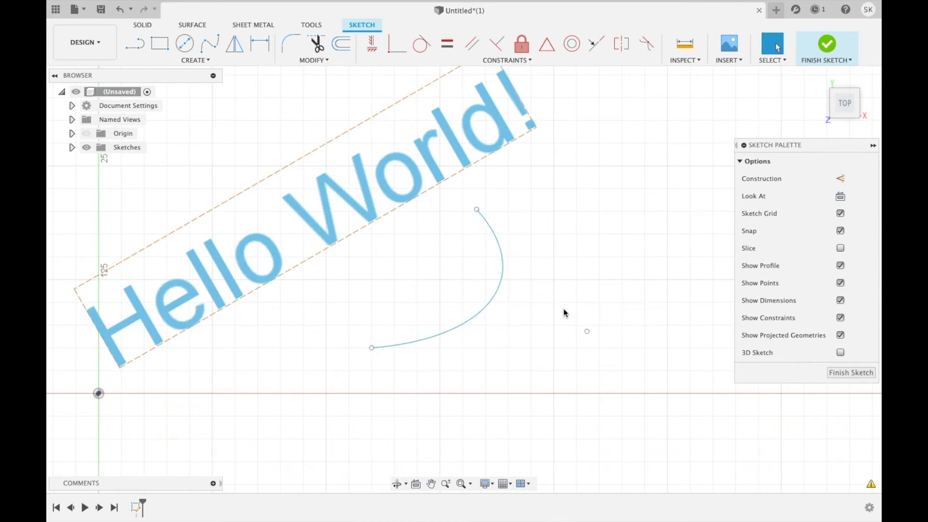
Move the conic curve's upper endpoint slightly downward
left_click(587, 332)
left_click_drag(478, 209, 479, 216)
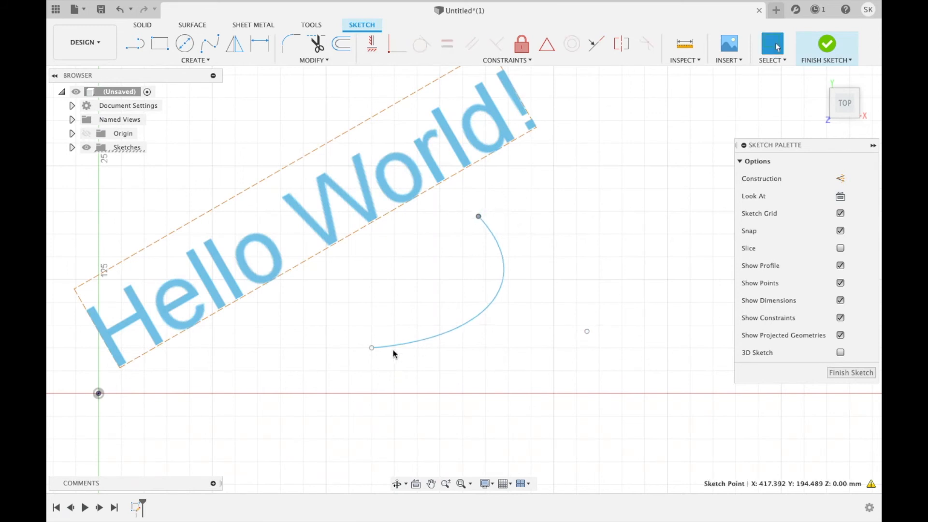
left_click(348, 325)
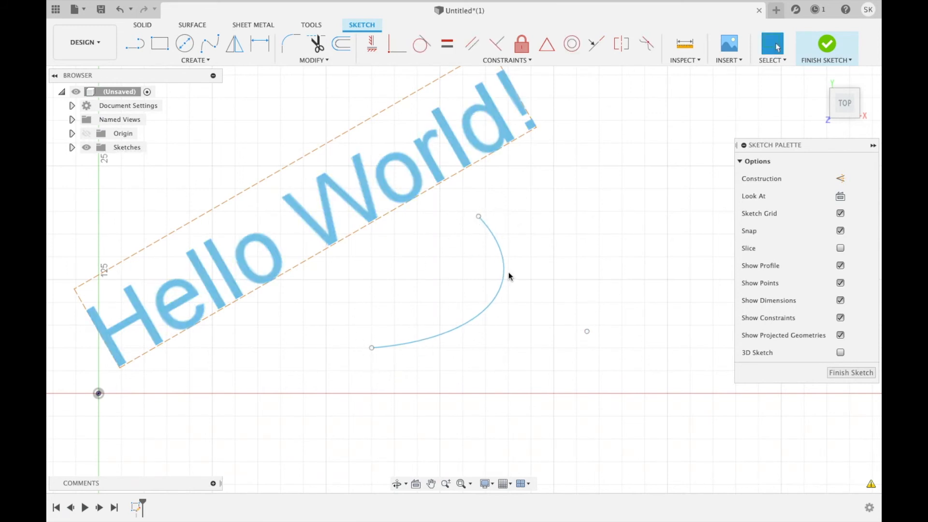
Draw a second conic curve between the first one's endpoints, bulging to the opposite side, with a rho value of 0.75
left_click(146, 57)
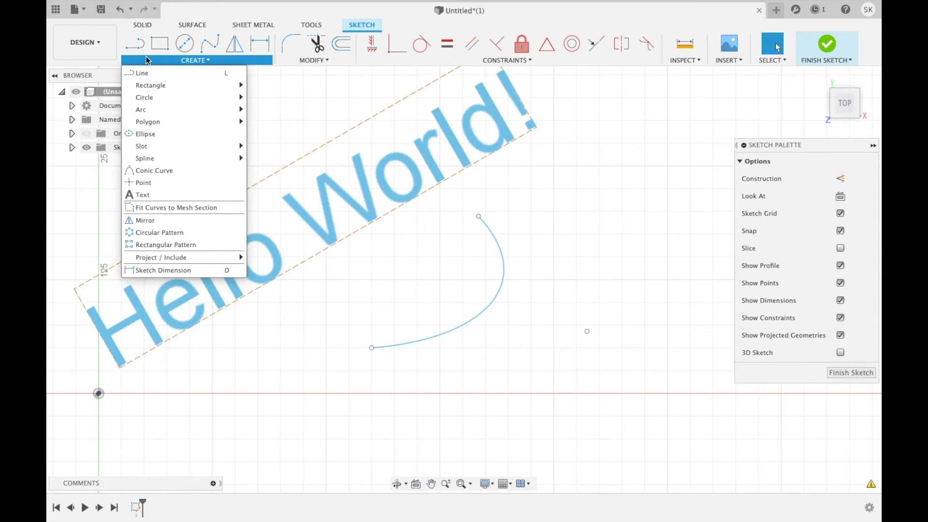
left_click(164, 170)
left_click(372, 348)
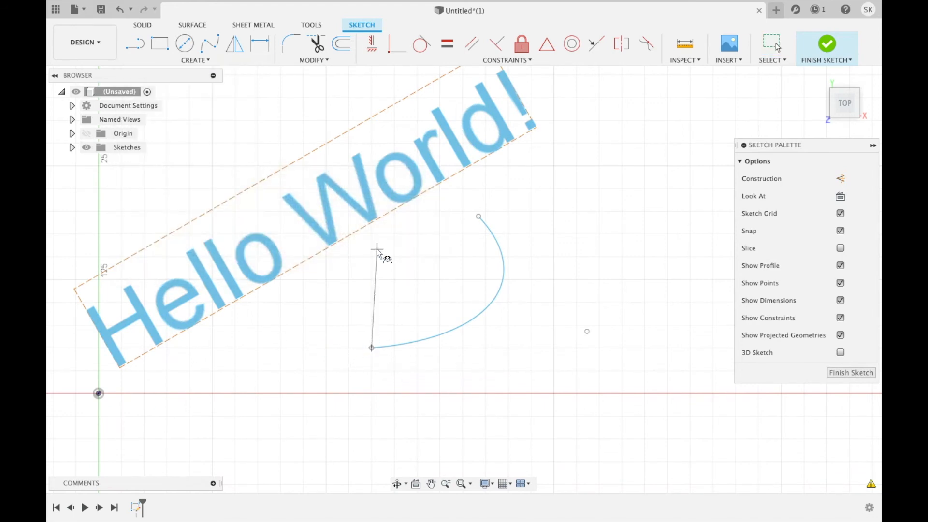
left_click(478, 216)
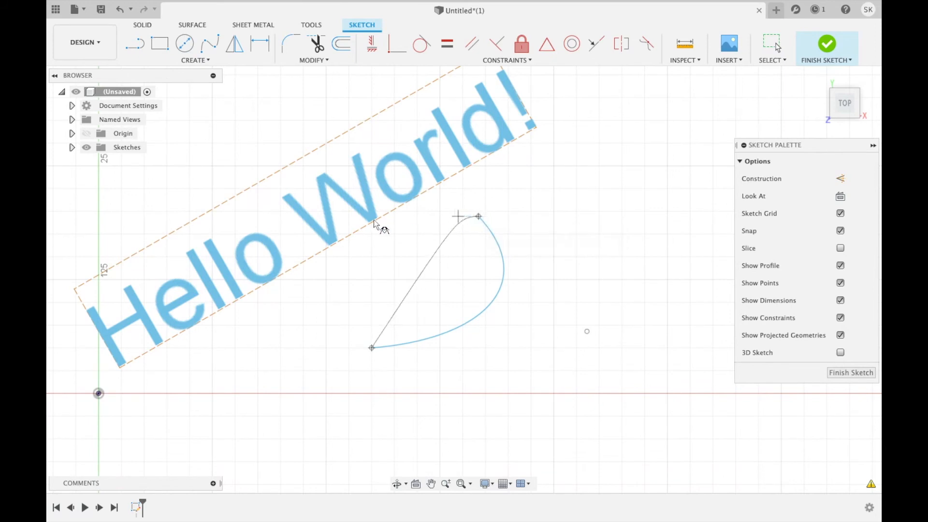
left_click(343, 266)
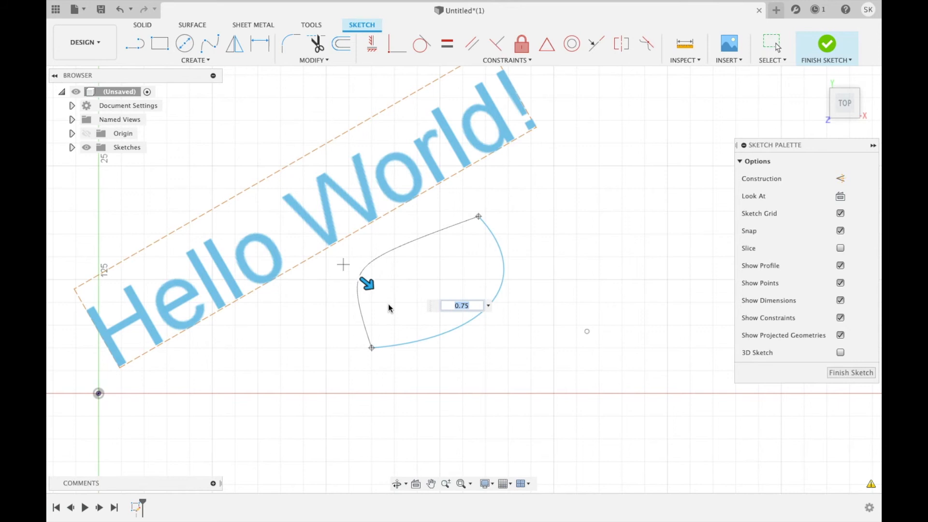
key("Return")
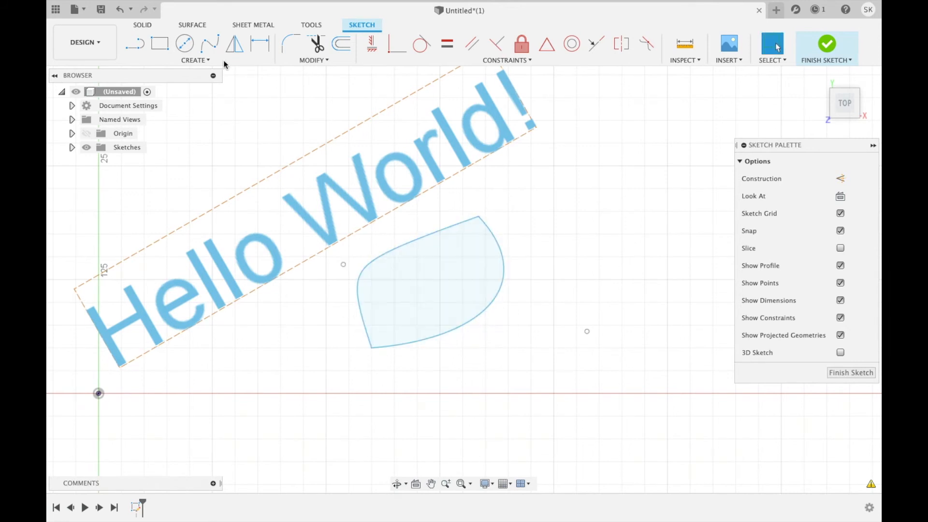
Draw a short fit point spline inside the closed conic shape, from its lower-left corner towards its upper right
left_click(215, 48)
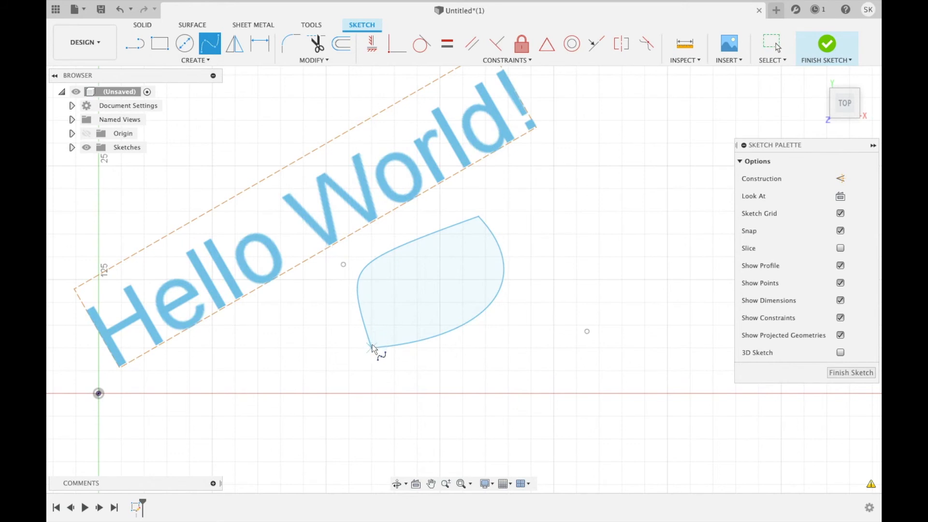
left_click(459, 263)
left_click(465, 247)
left_click(486, 238)
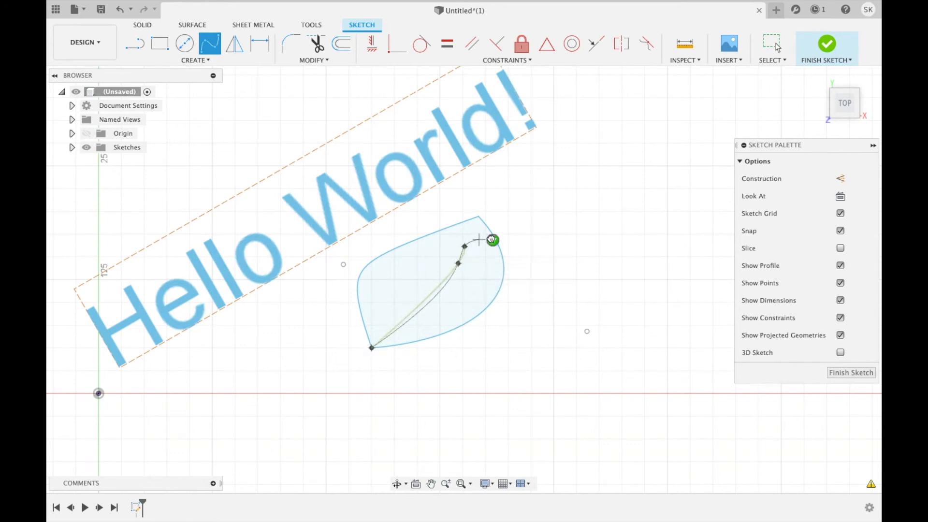
right_click(550, 336)
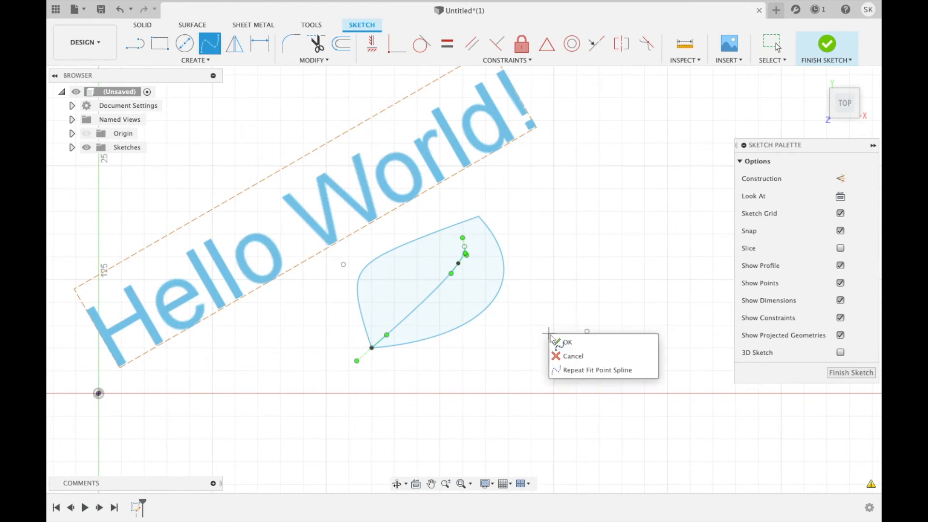
left_click(564, 357)
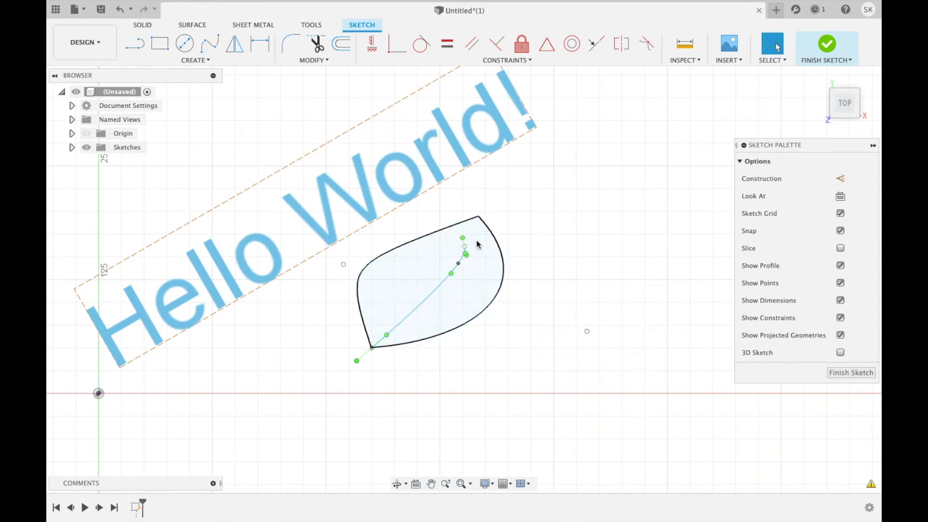
Draw a nearly circular ellipse to the upper right of the closed conic shape
left_click(143, 61)
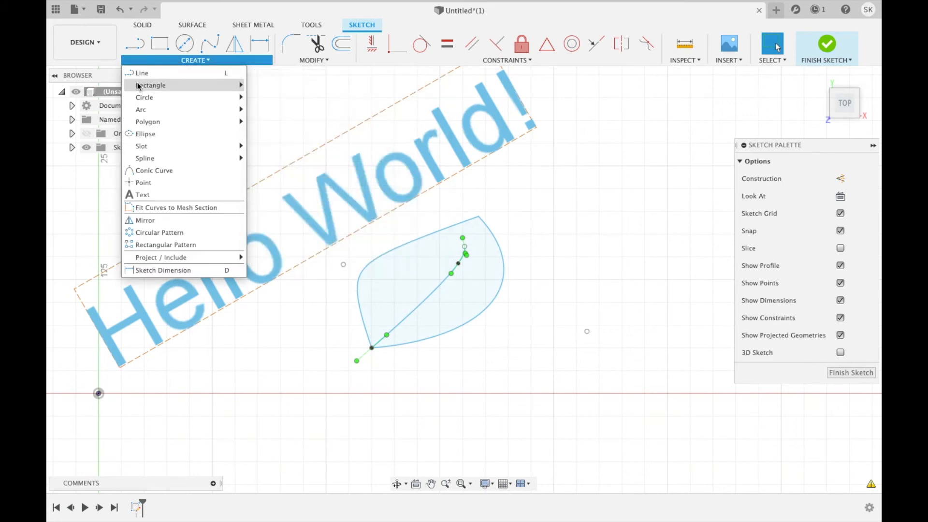
left_click(204, 138)
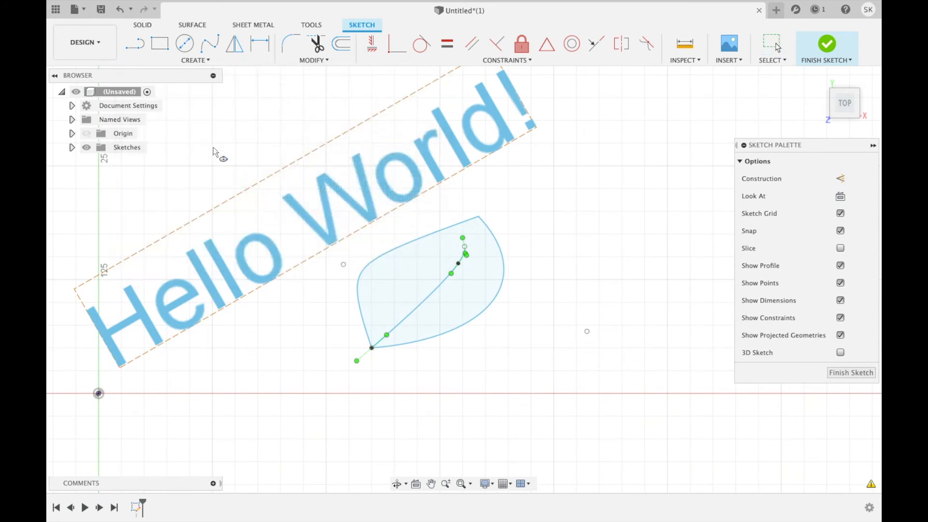
left_click(599, 188)
left_click(651, 243)
left_click(523, 231)
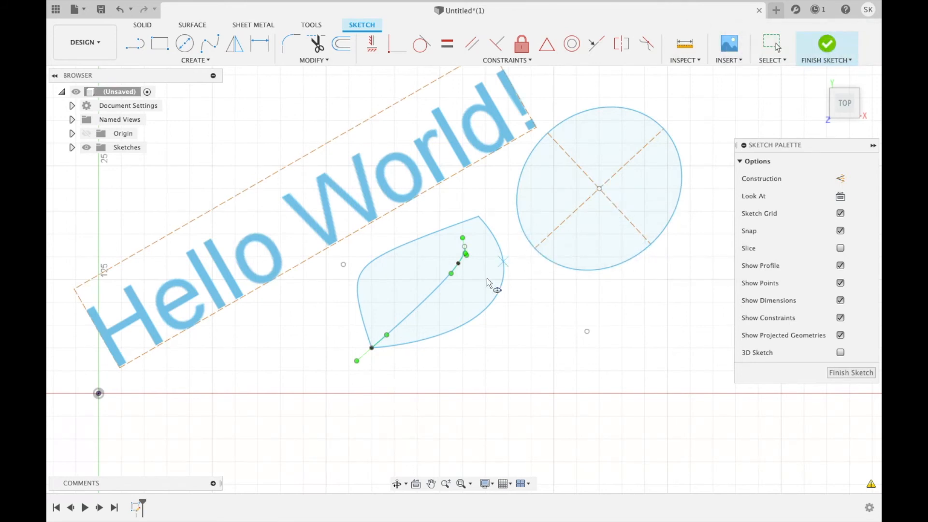
Draw two slanted ellipses below the closed conic shape, a small one and a larger, longer one to its right
scroll(379, 236, "down", 5)
left_click(388, 262)
left_click(440, 285)
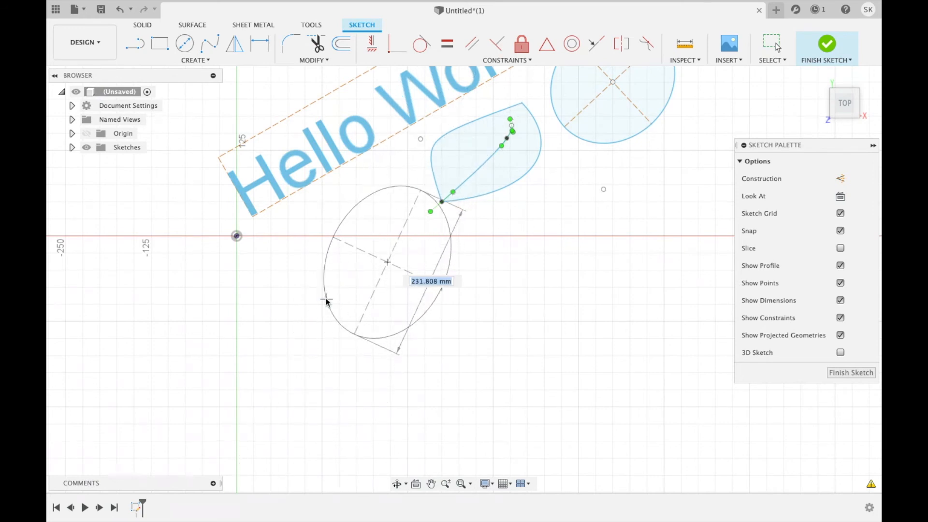
left_click(382, 288)
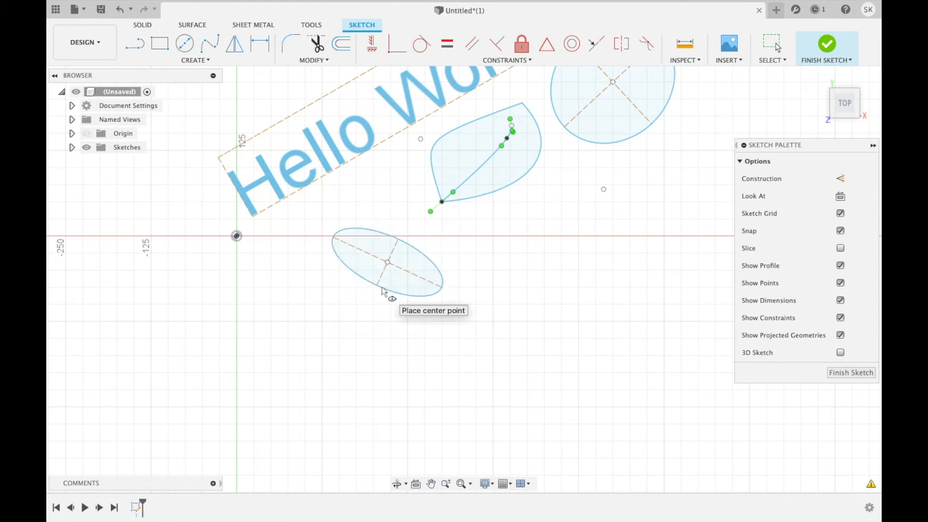
left_click(537, 262)
left_click(425, 348)
left_click(476, 356)
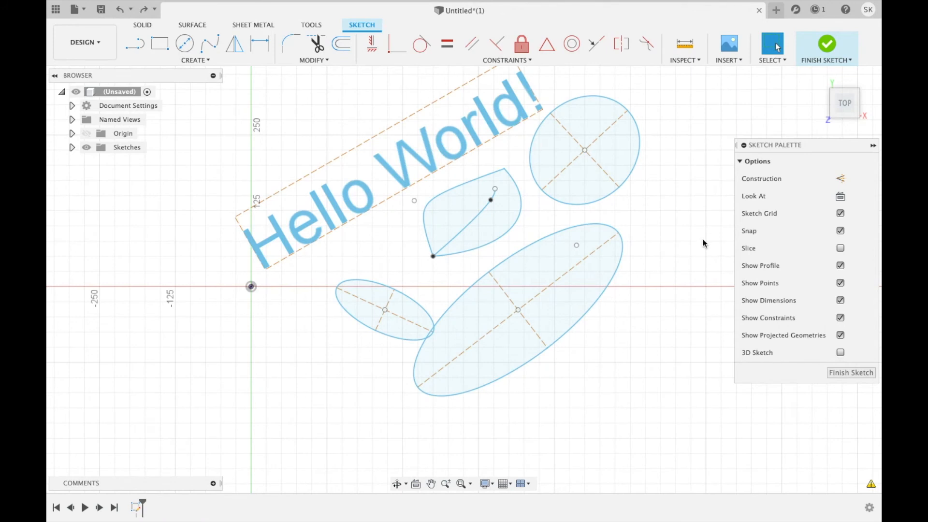
Finish the sketch and view its text and profiles from an angle
left_click(820, 46)
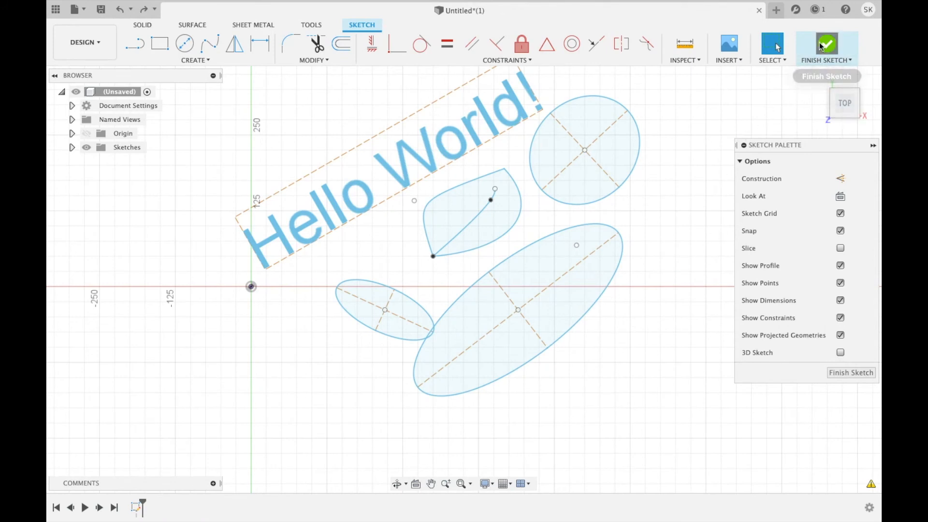
mouse_move(667, 304)
middle_mouse_down("shift")
mouse_move(713, 274)
mouse_move(636, 251)
mouse_move(633, 287)
middle_mouse_up("shift")
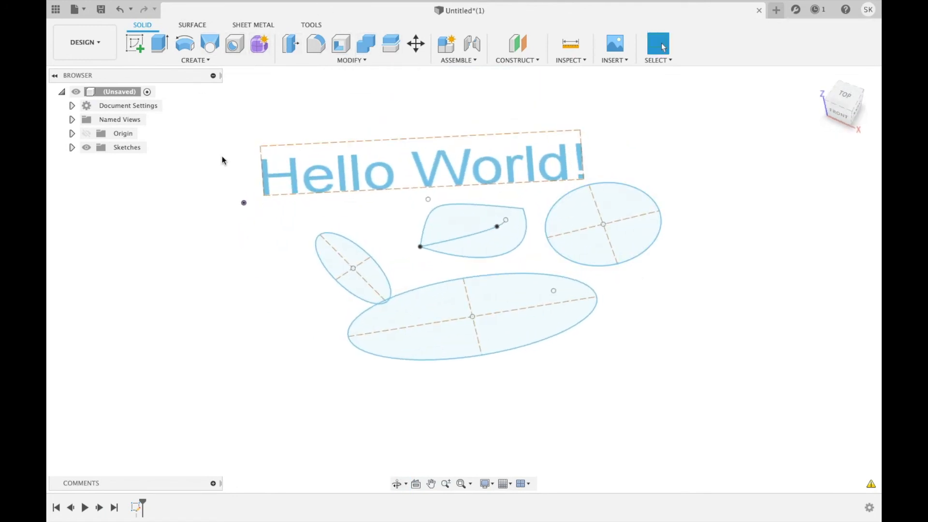
mouse_move(593, 385)
middle_mouse_down()
mouse_move(613, 425)
mouse_move(659, 431)
mouse_move(697, 351)
mouse_move(528, 346)
mouse_move(535, 390)
mouse_move(560, 421)
mouse_move(596, 420)
mouse_move(597, 442)
middle_mouse_up()
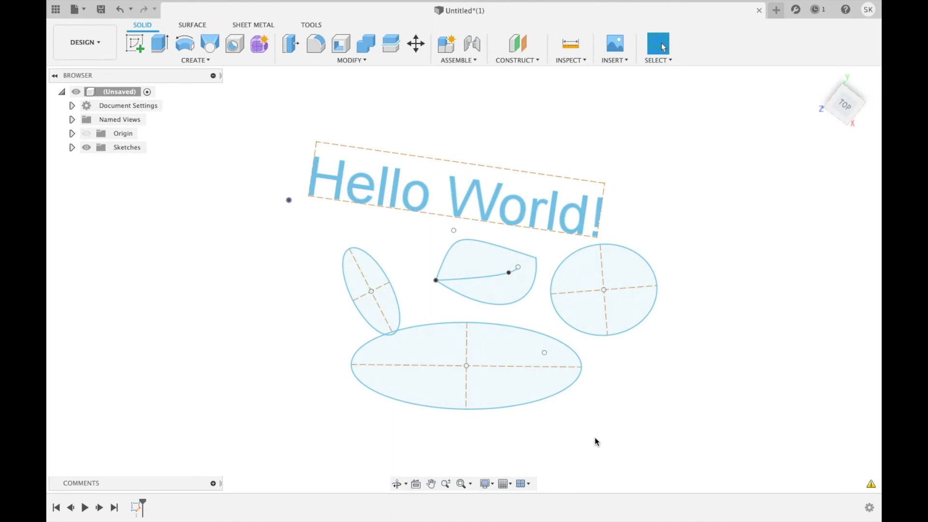
Reopen the sketch for editing and delete all of its geometry, including the "Hello World!" text, curves and ellipses
right_click(136, 509)
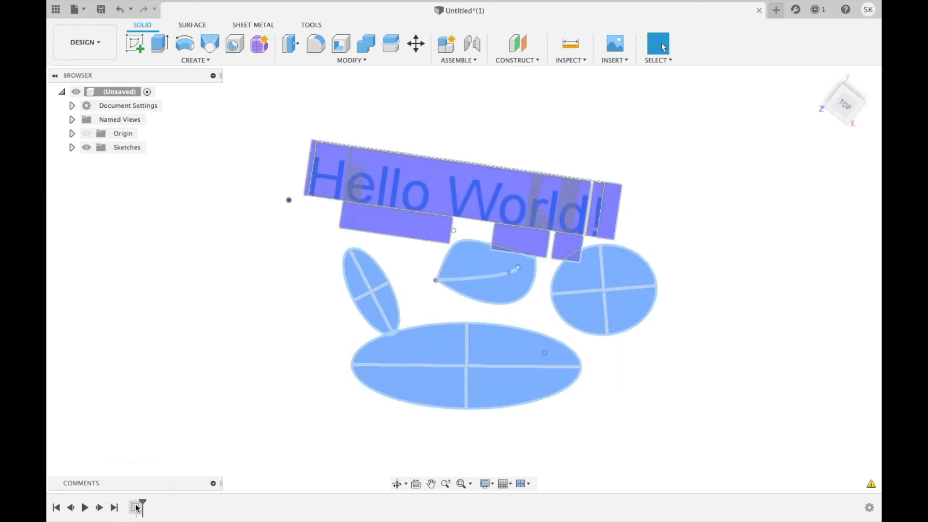
left_click(148, 387)
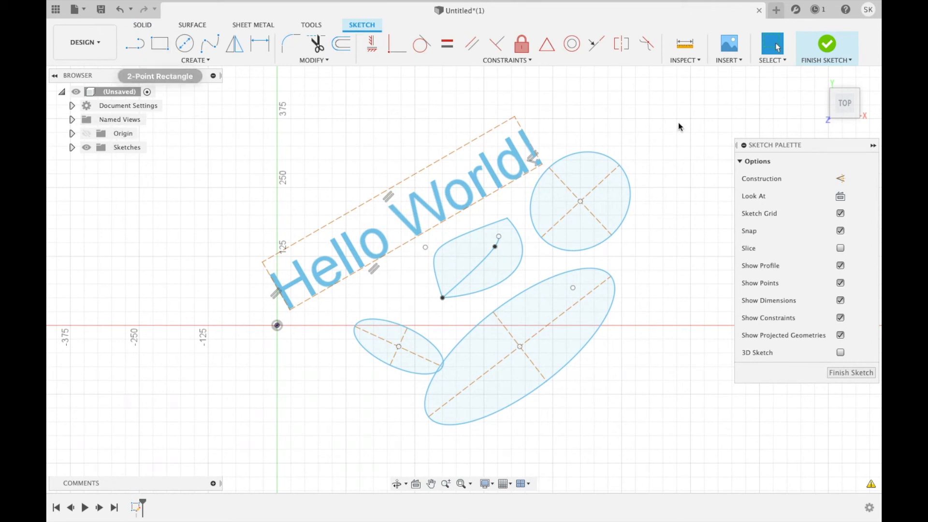
mouse_move(689, 90)
left_mouse_down()
mouse_move(414, 240)
mouse_move(205, 407)
left_mouse_up()
key("Delete")
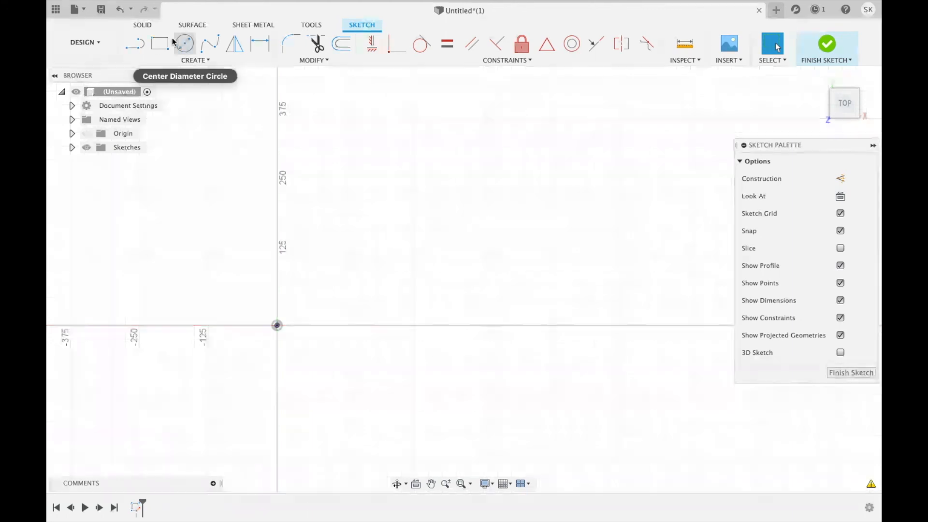
Draw a two-point rectangle about 500 by 125 mm above the origin, with its left edge on the vertical axis
key("r")
left_click(277, 188)
left_click(553, 257)
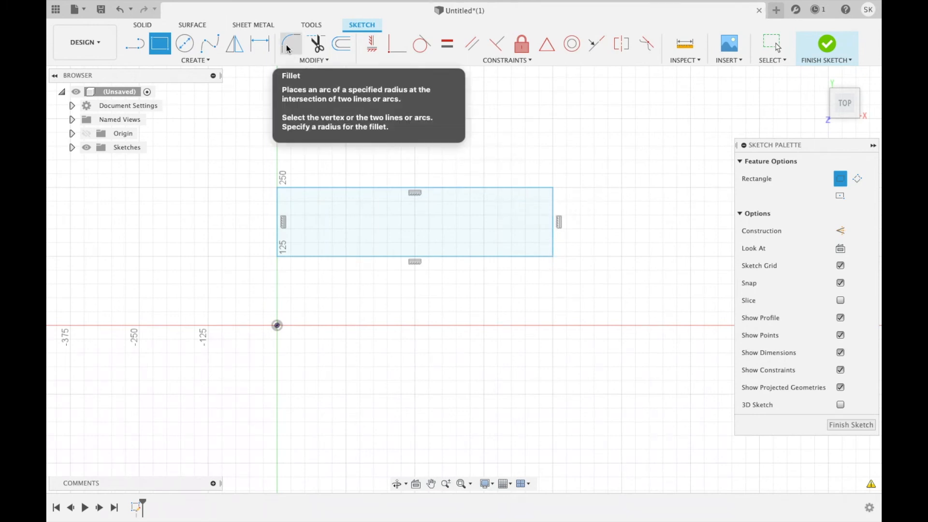
Fillet the rectangle's upper-right corner with a radius of 190 mm
left_click(306, 61)
left_click(303, 72)
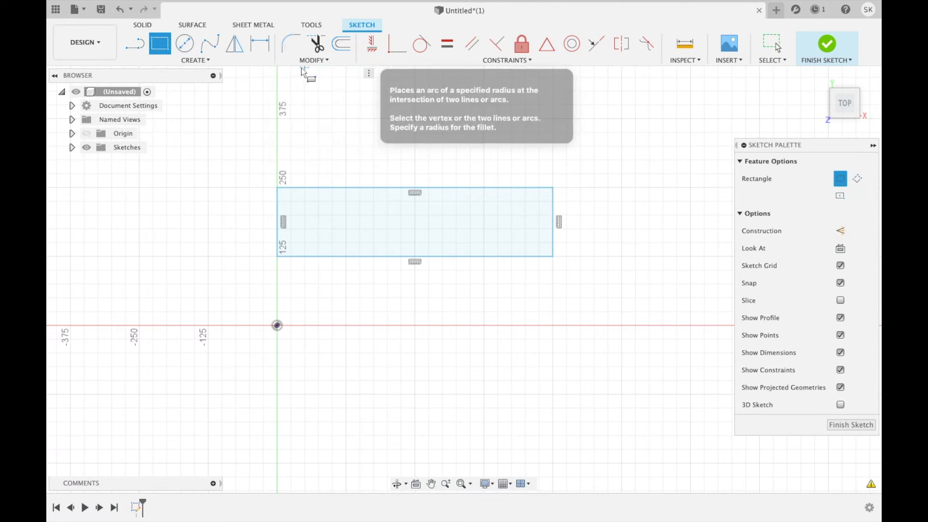
left_click(551, 193)
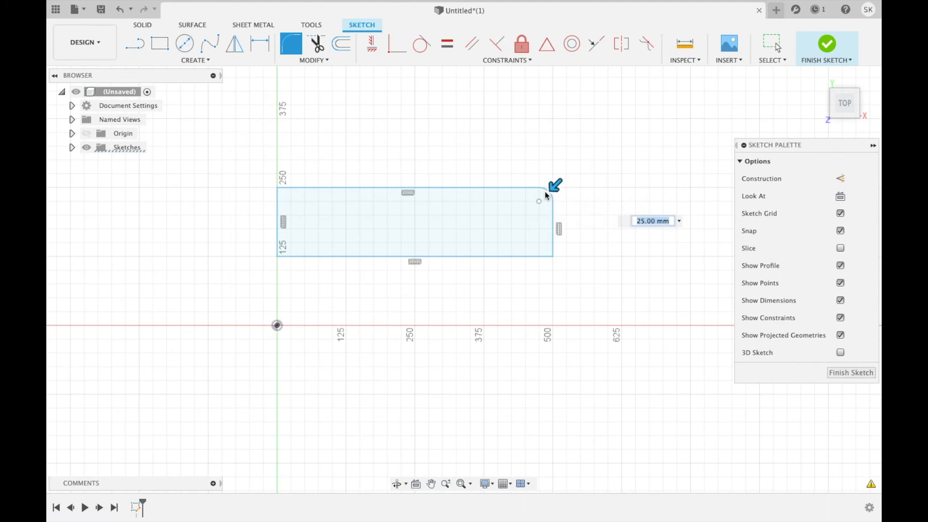
scroll(531, 198, "up", 4)
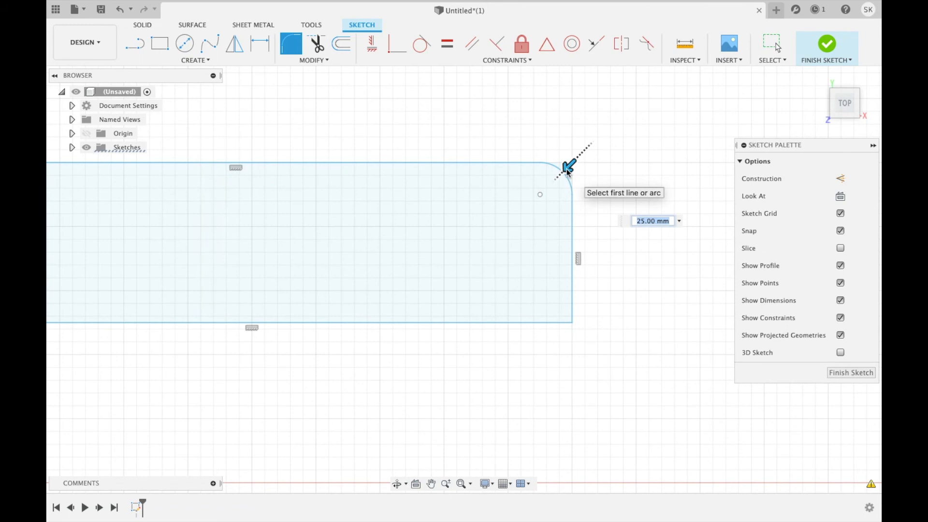
left_click_drag(568, 169, 512, 239)
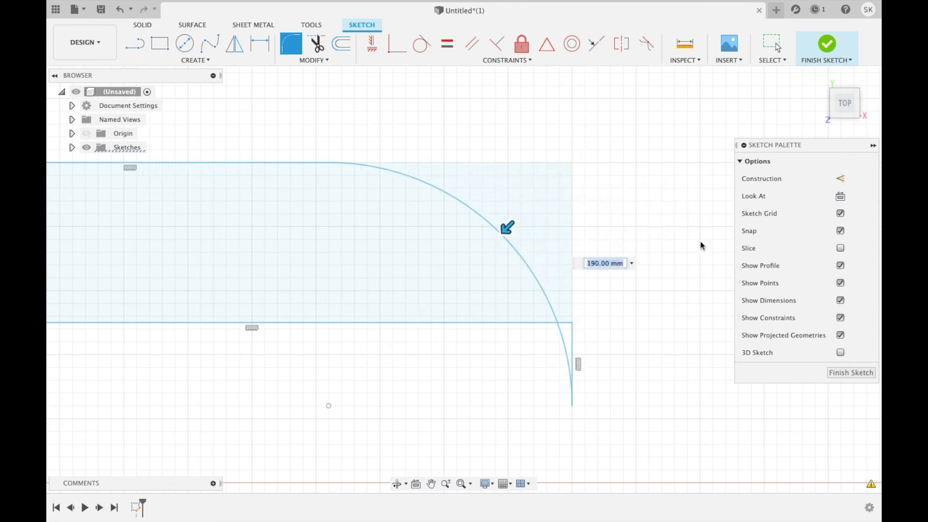
Add the rectangle's upper-left corner to the 190 mm fillet and accept the fillet
scroll(518, 265, "up", 3)
scroll(449, 260, "down", 3)
scroll(428, 274, "down", 5)
middle_click_drag(437, 299, 564, 326)
scroll(561, 326, "down", 1)
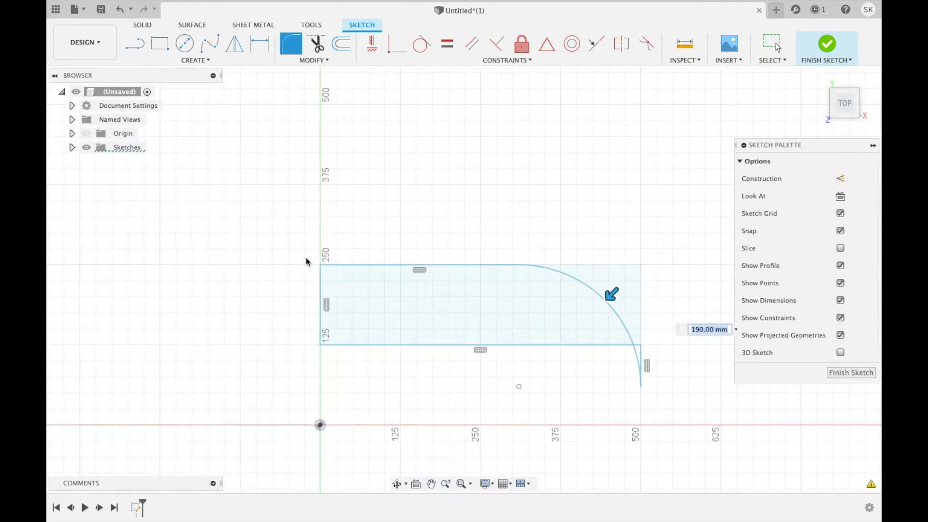
left_click(321, 267)
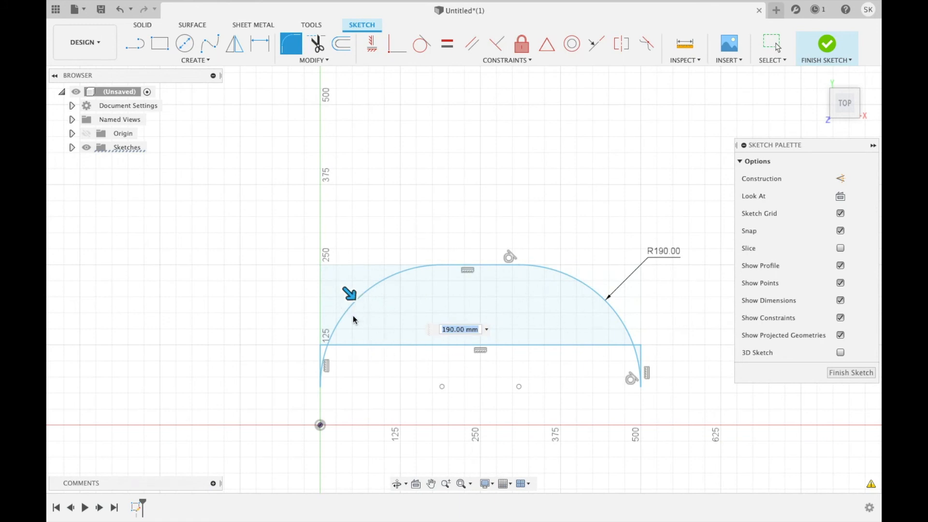
scroll(318, 348, "up", 5)
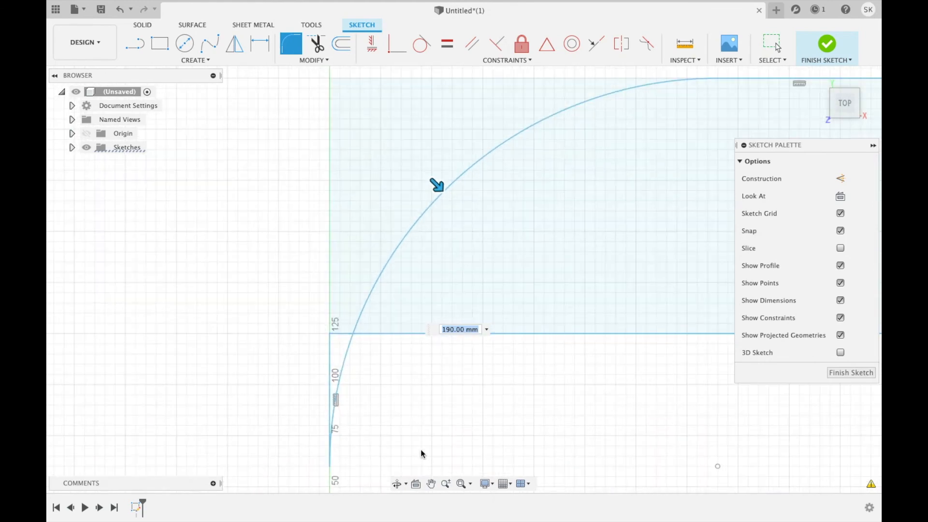
scroll(463, 396, "down", 5)
middle_click_drag(384, 376, 182, 334)
middle_click_drag(251, 362, 323, 370)
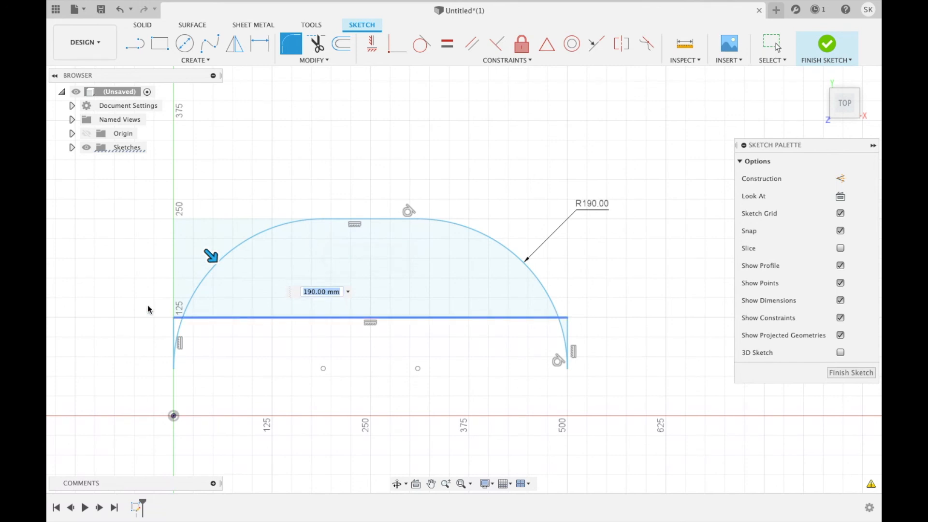
right_click(371, 155)
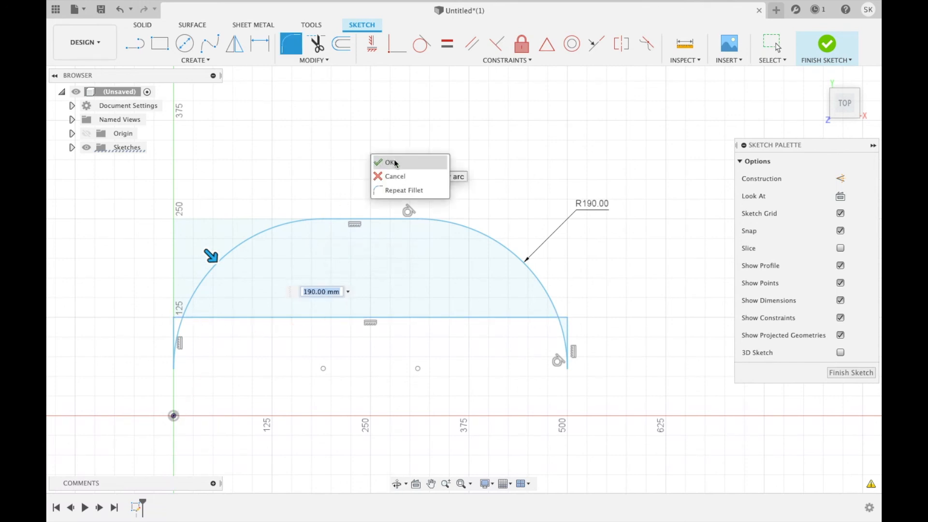
left_click(392, 163)
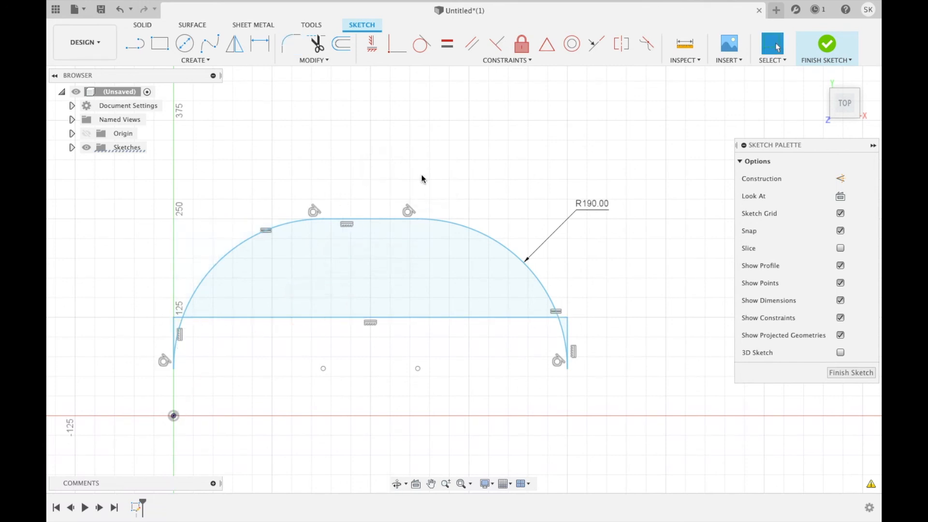
scroll(412, 174, "down", 3)
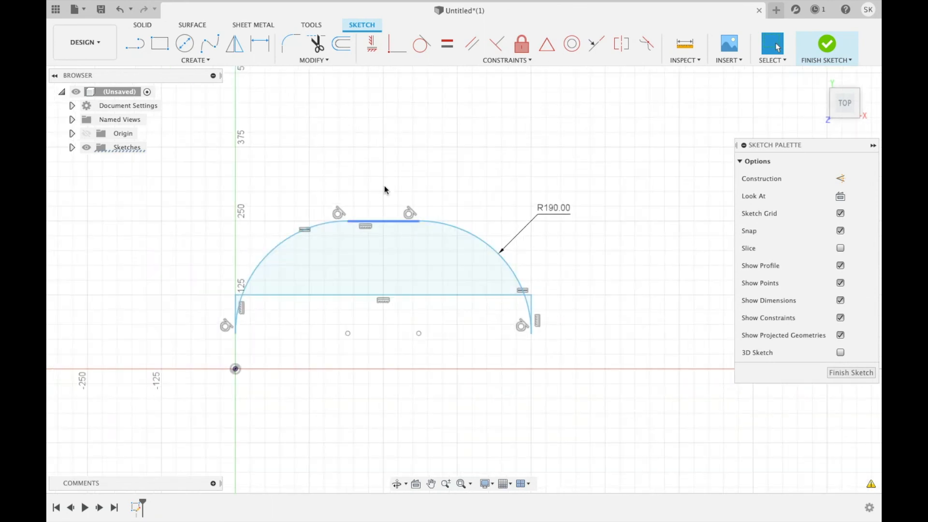
Draw a center diameter circle about 335 mm in diameter above and to the right of the filleted profile
left_click(185, 44)
left_click(605, 118)
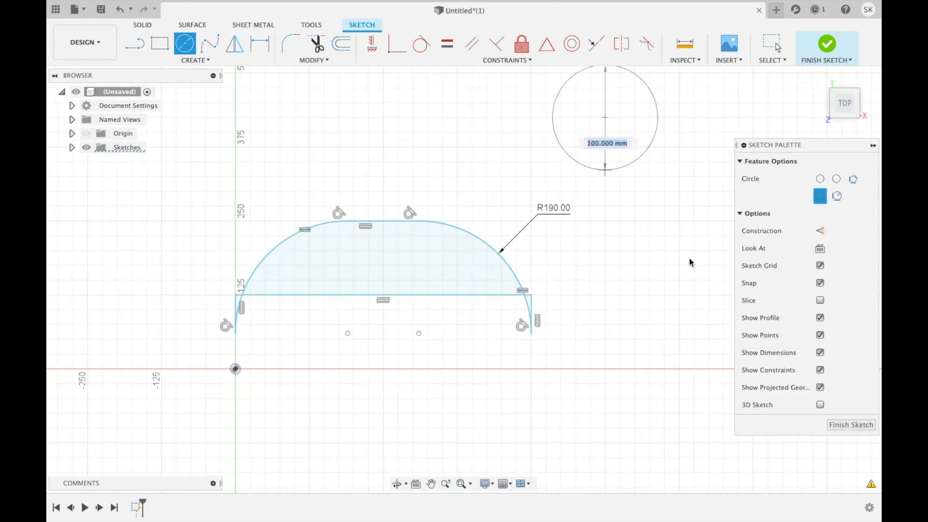
left_click(648, 207)
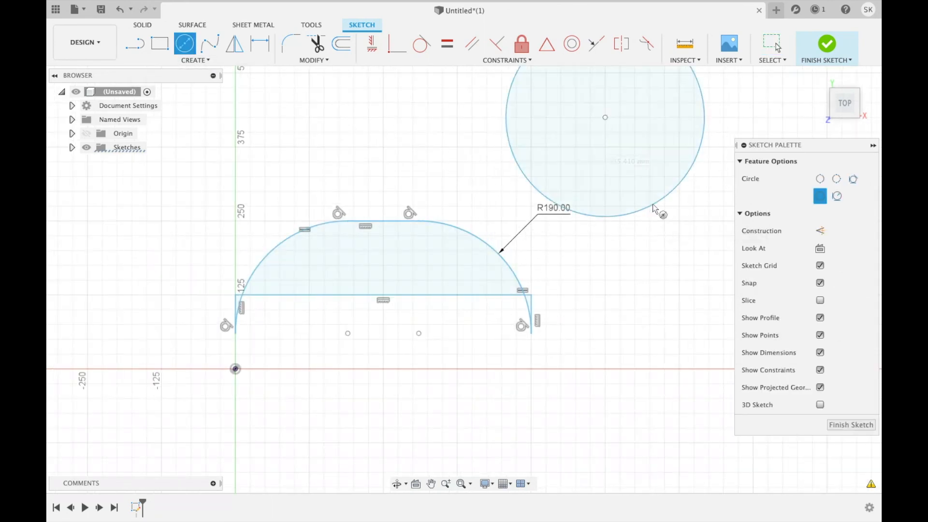
right_click(597, 216)
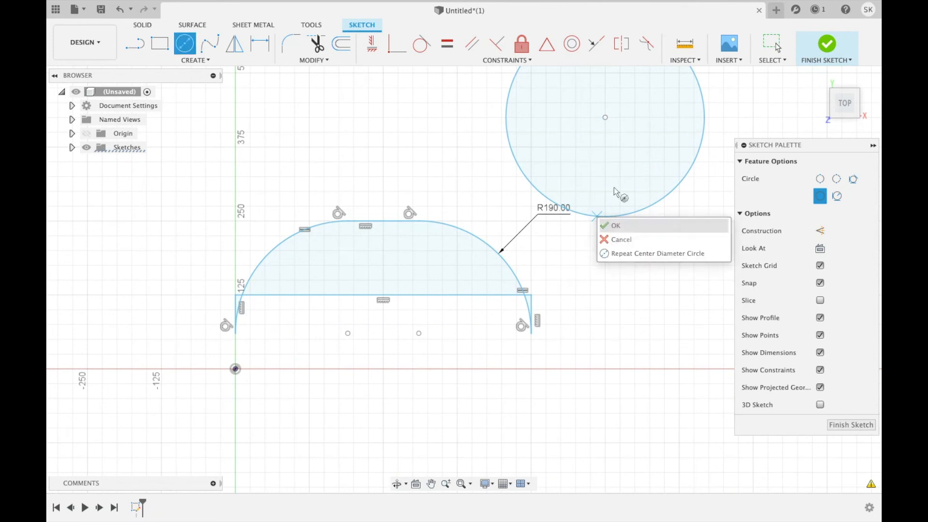
left_click(613, 224)
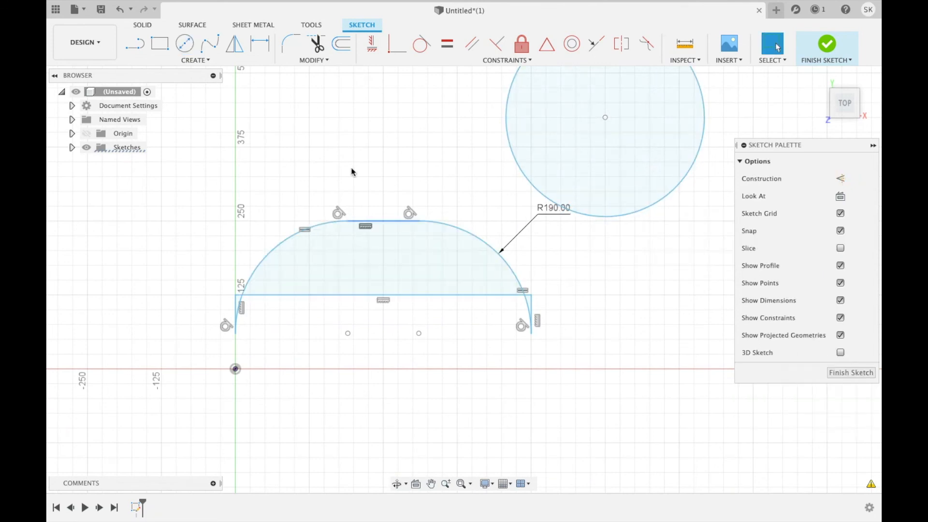
Free-move the circle about -277 mm in X and -474 mm in Y, placing it just below the rectangle's straight lower edge
left_click(315, 58)
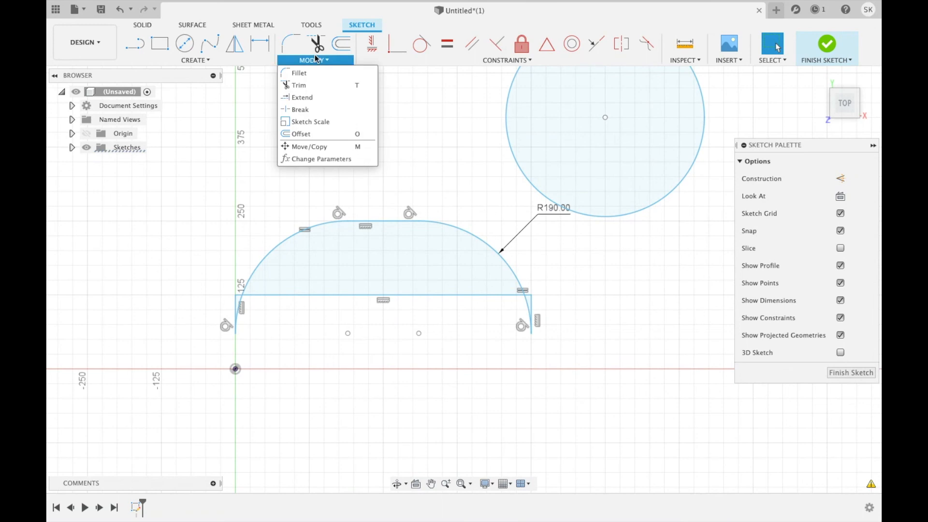
left_click(299, 145)
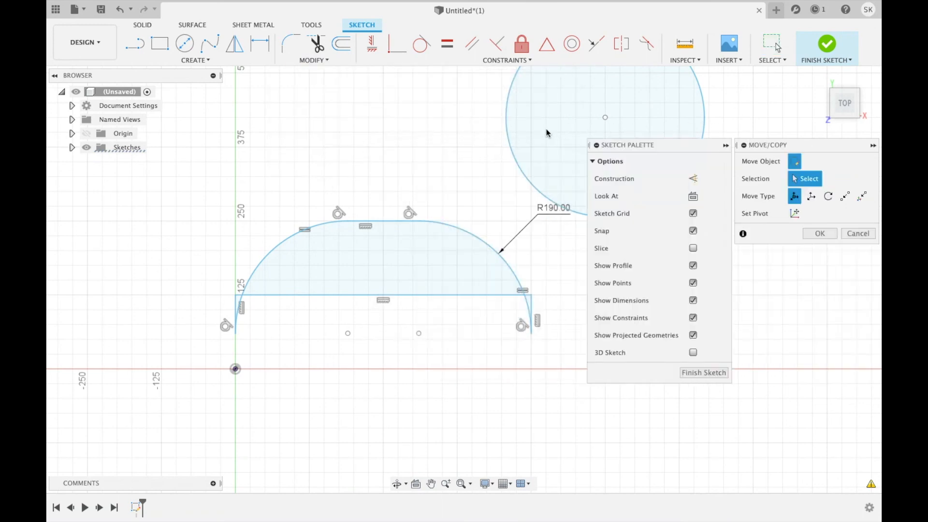
left_click(507, 128)
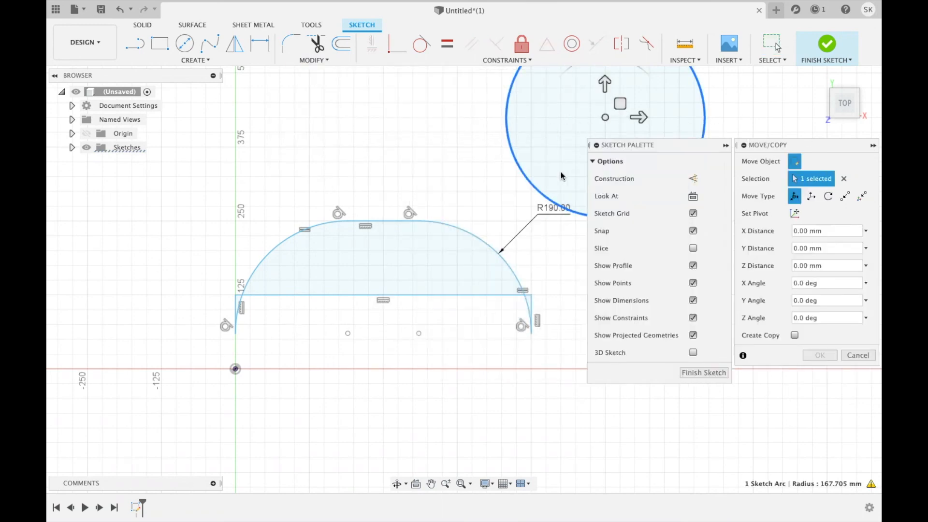
scroll(561, 176, "down", 4)
middle_click_drag(473, 169, 403, 174)
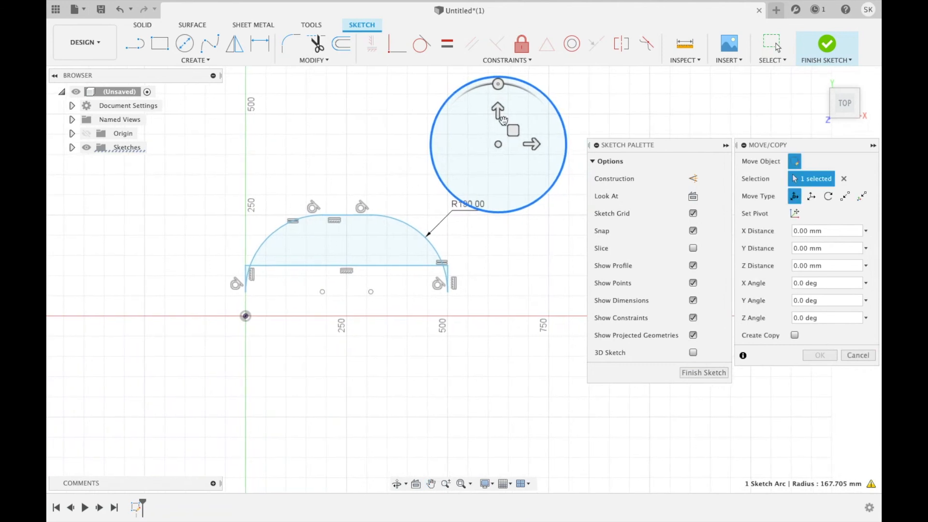
mouse_move(499, 112)
left_mouse_down()
mouse_move(498, 145)
mouse_move(492, 112)
left_mouse_up()
mouse_move(533, 143)
left_mouse_down()
mouse_move(514, 142)
mouse_move(533, 144)
left_mouse_up()
mouse_move(498, 88)
left_mouse_down()
mouse_move(469, 92)
mouse_move(499, 86)
left_mouse_up()
left_click_drag(501, 145, 359, 322)
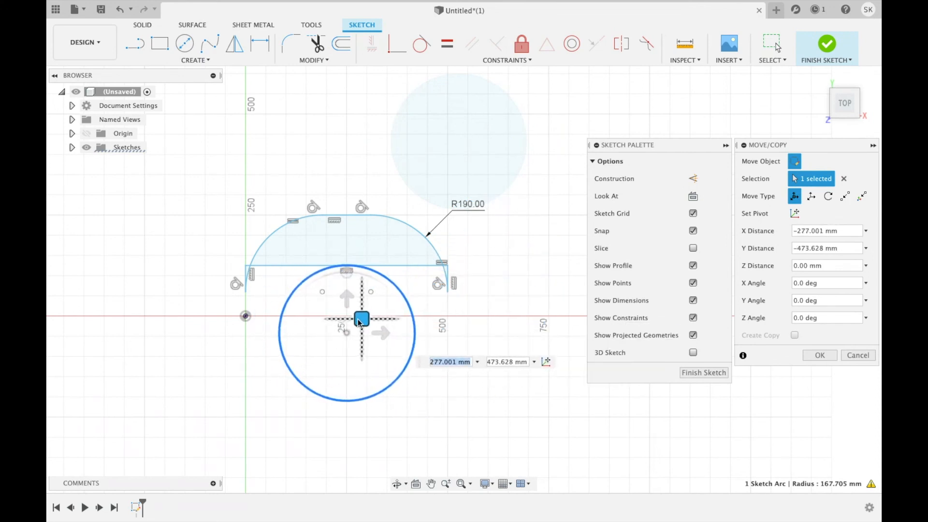
Move the circle point to point from its center to the lower end of the profile's right-hand arc, and finish the sketch
left_click(844, 197)
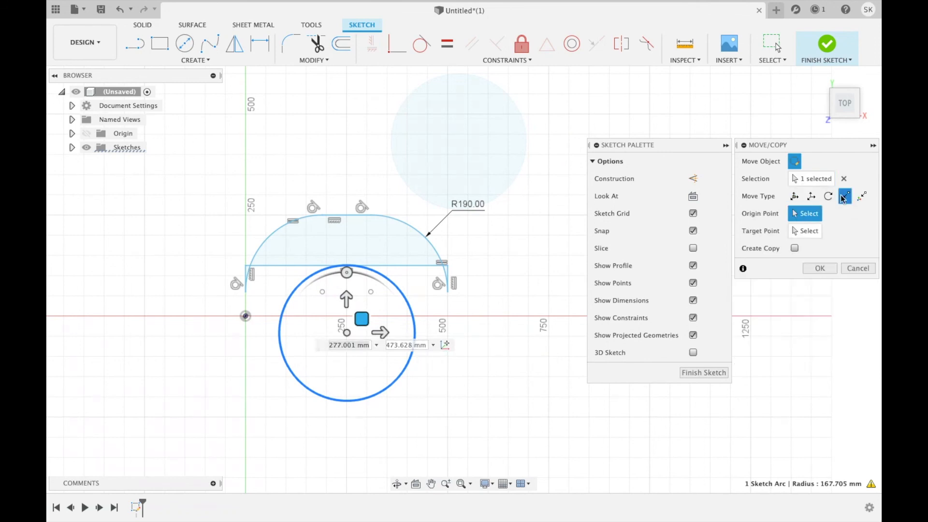
left_click(347, 333)
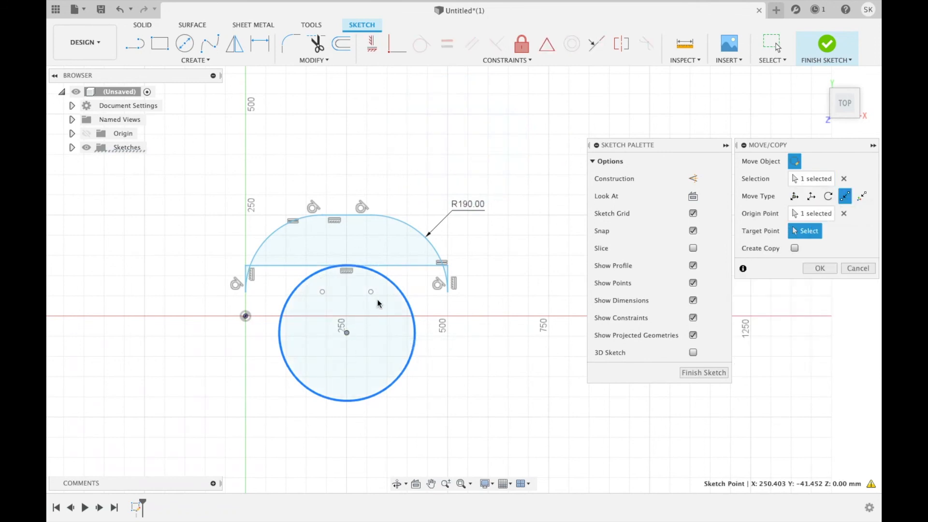
left_click(448, 292)
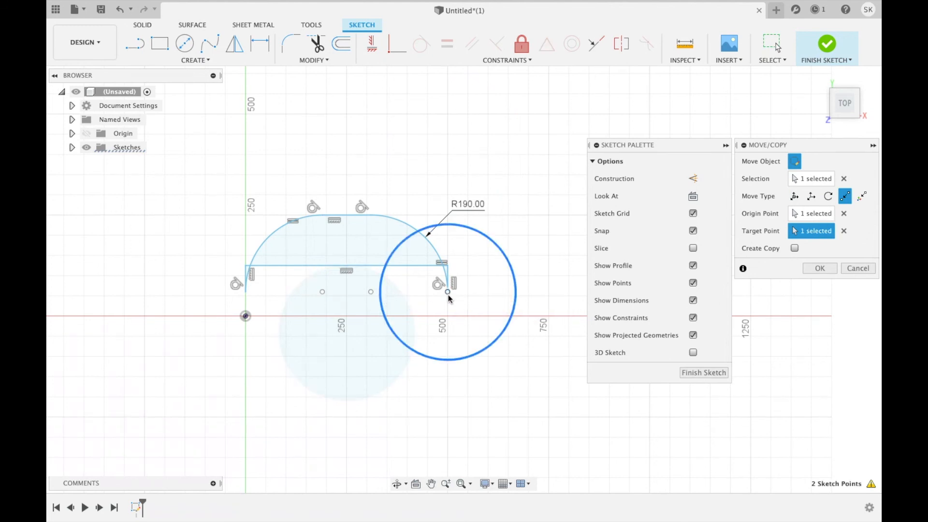
left_click(820, 269)
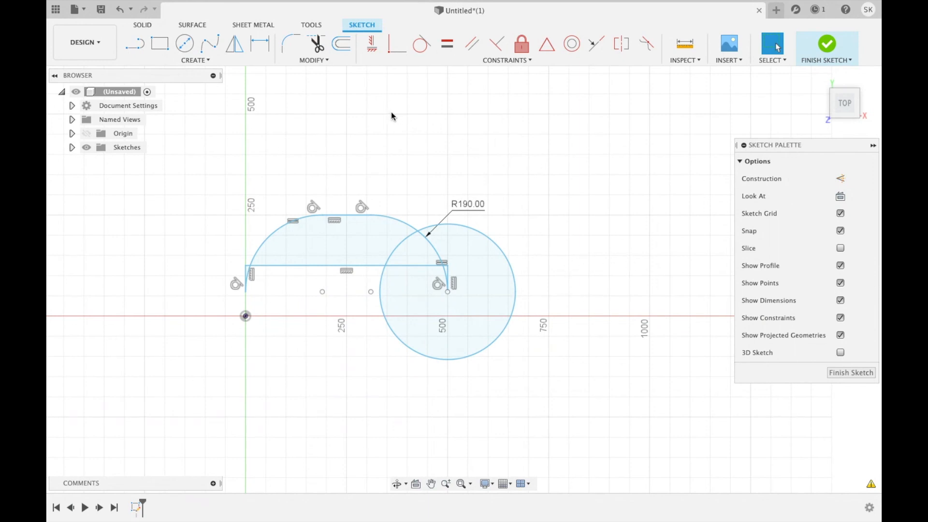
left_click(828, 46)
mouse_move(663, 258)
middle_mouse_down("shift")
mouse_move(706, 231)
mouse_move(695, 197)
mouse_move(519, 193)
mouse_move(642, 204)
mouse_move(671, 223)
mouse_move(655, 243)
middle_mouse_up("shift")
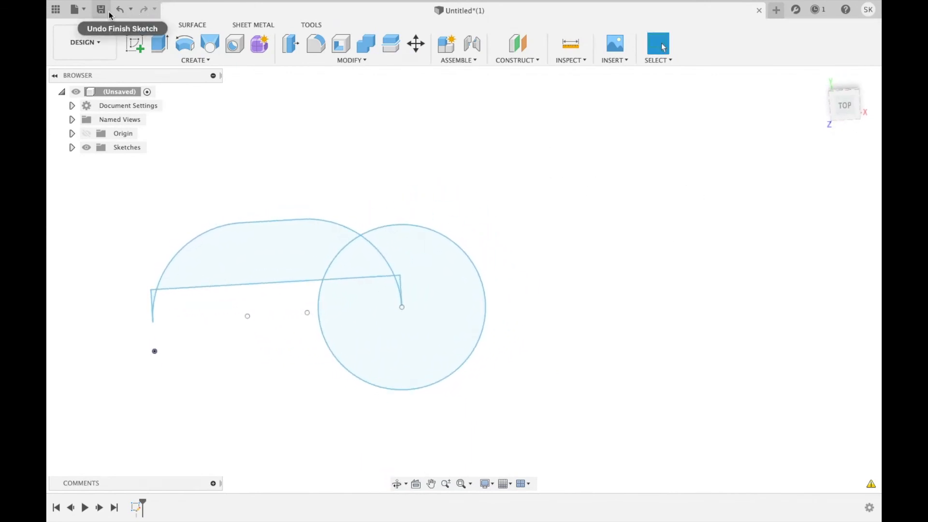